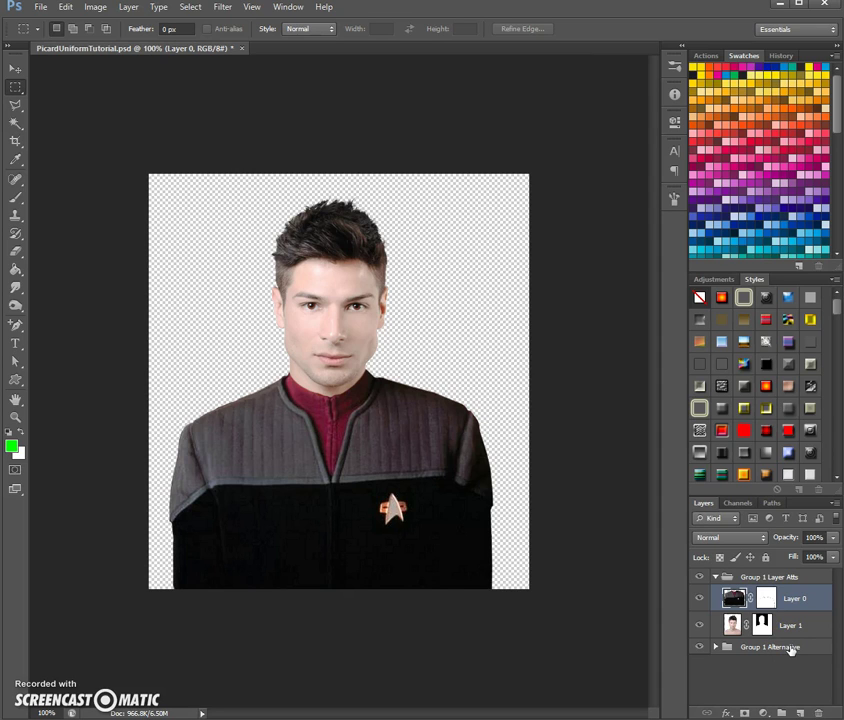
Add a Hue/Saturation adjustment layer to the group
click(614, 604)
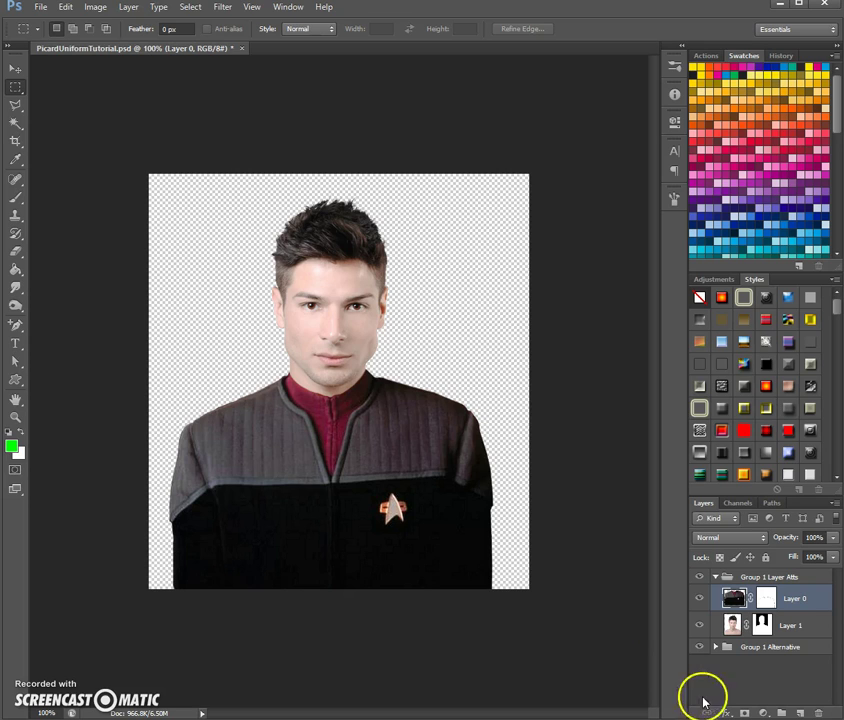
click(763, 713)
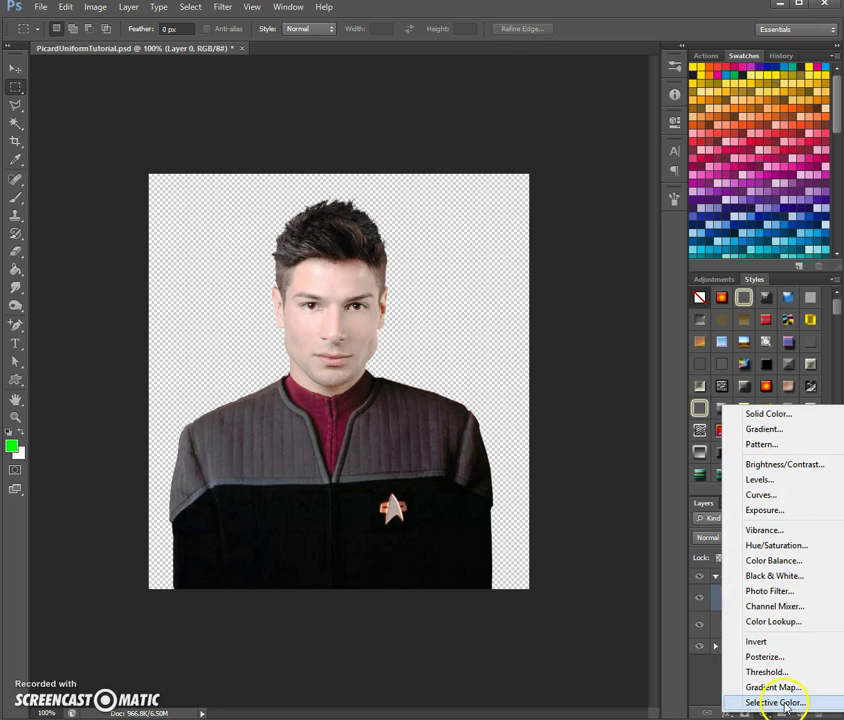
click(790, 551)
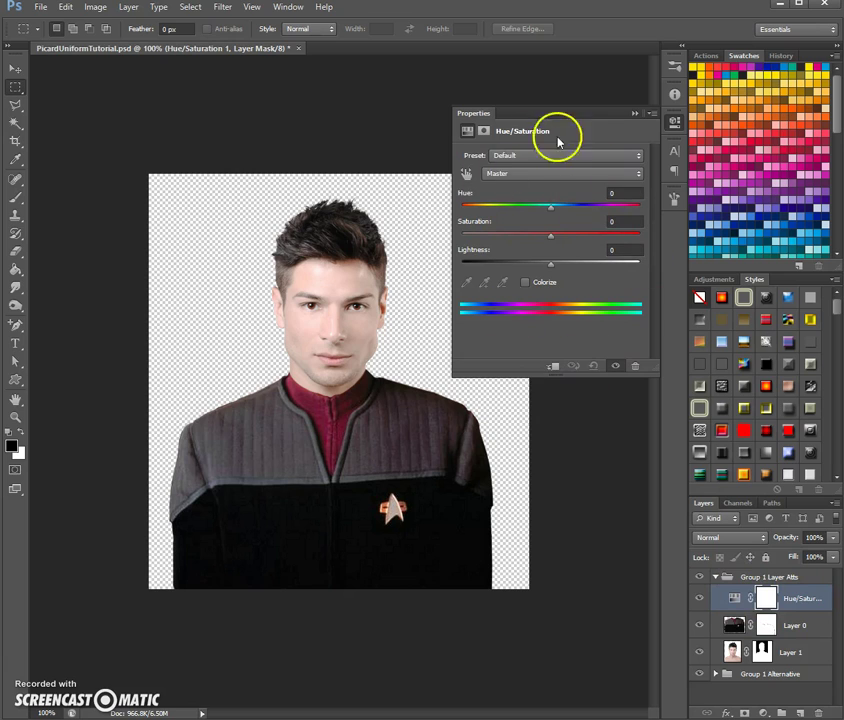
Clip the Hue/Saturation adjustment layer to Layer 0 with a clipping mask
click(809, 608)
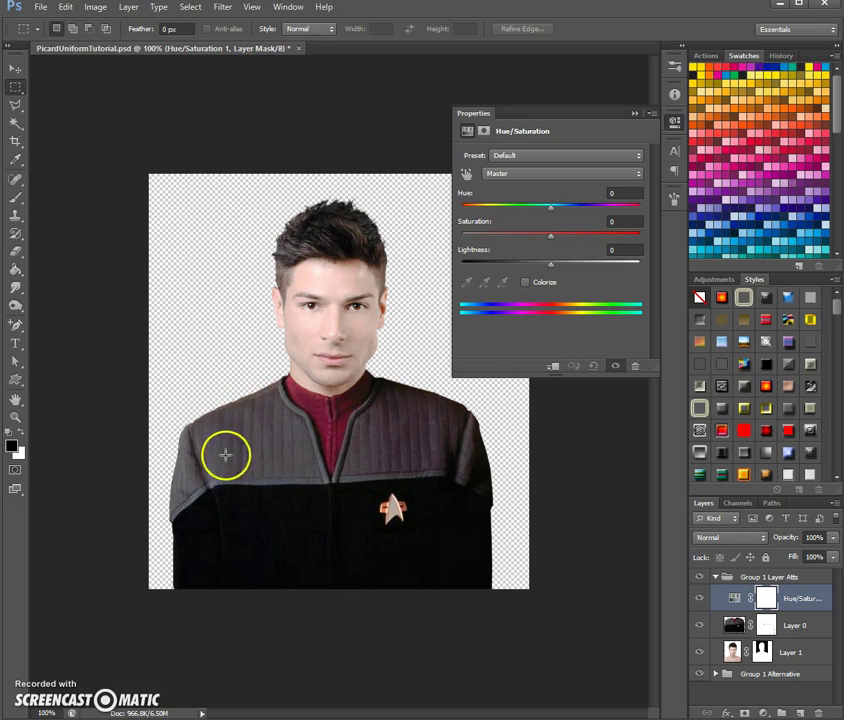
click(795, 600)
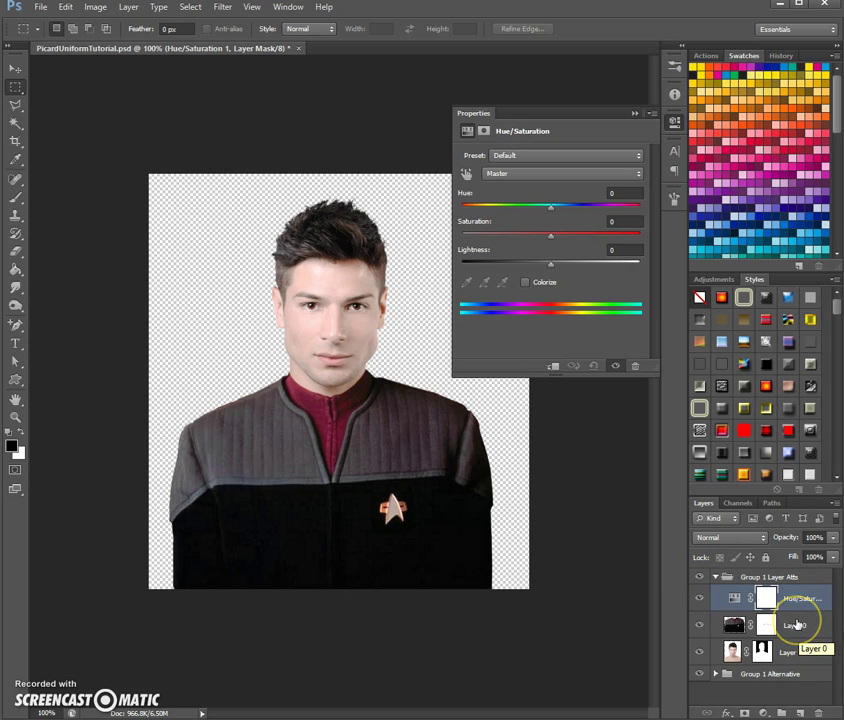
mouse_move(796, 624)
mouse_down()
mouse_move(791, 600)
mouse_move(793, 607)
mouse_up()
alt+click(791, 607)
right_click(795, 603)
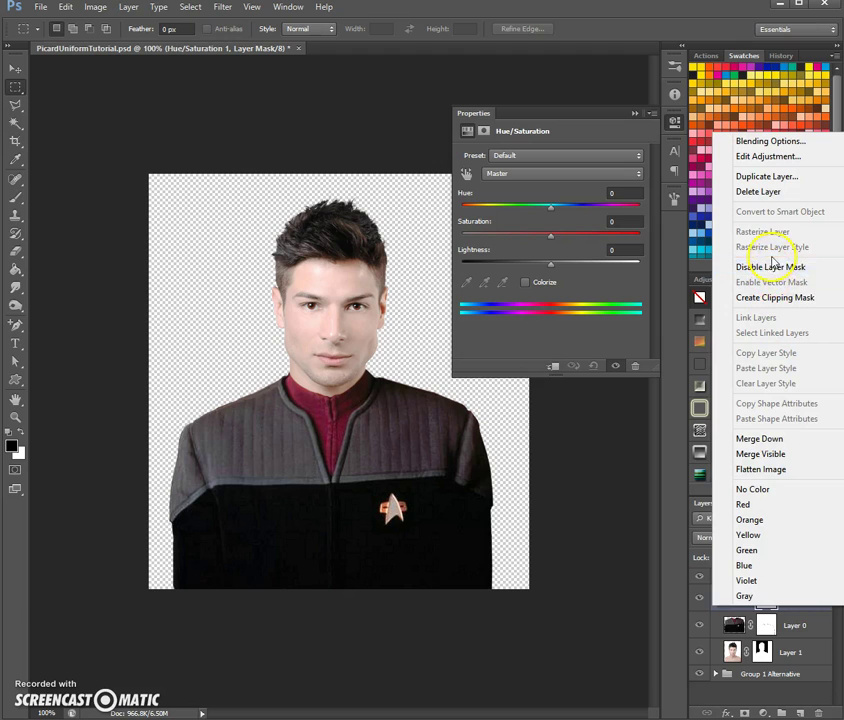
click(797, 300)
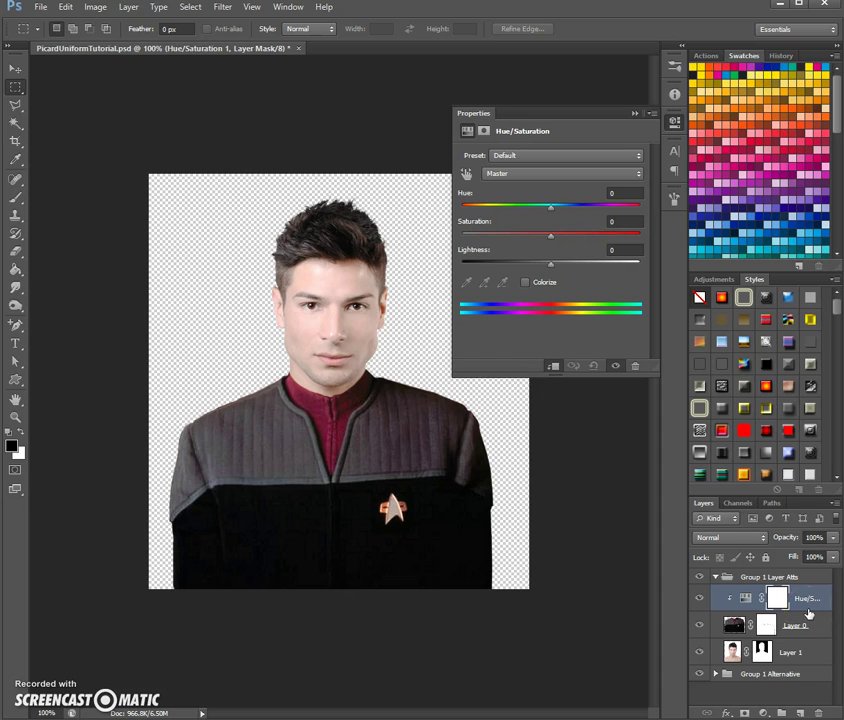
Set the Hue/Saturation hue to -136 so the red undershirt turns blue
mouse_move(770, 655)
mouse_down()
mouse_move(788, 668)
mouse_move(772, 668)
mouse_move(797, 601)
mouse_move(808, 624)
mouse_up()
mouse_move(744, 597)
mouse_down()
mouse_move(392, 454)
mouse_move(364, 411)
mouse_move(328, 411)
mouse_move(392, 258)
mouse_move(448, 170)
mouse_move(553, 211)
mouse_up()
drag(553, 211, 478, 210)
click(553, 464)
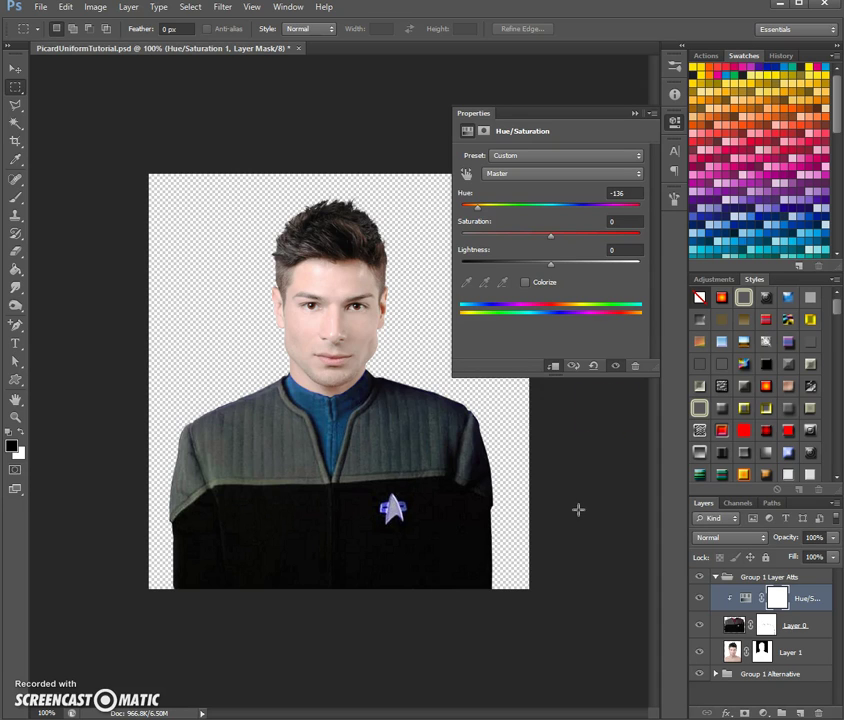
click(637, 116)
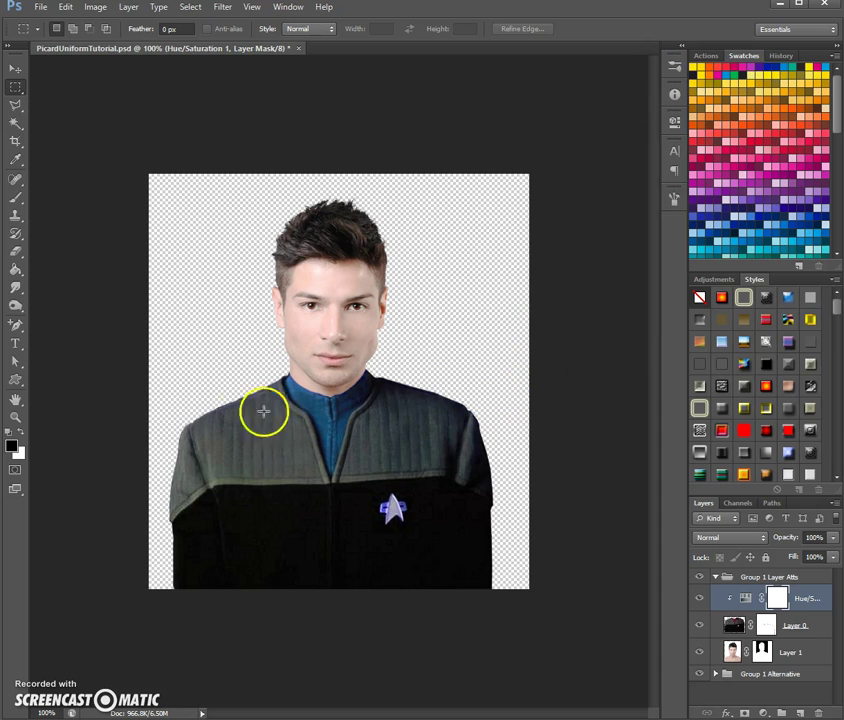
Zoom in on the portrait and set the Brush Tool to a 39 px hard brush
key(ctrl+plus)
scroll(331, 469, up, 1)
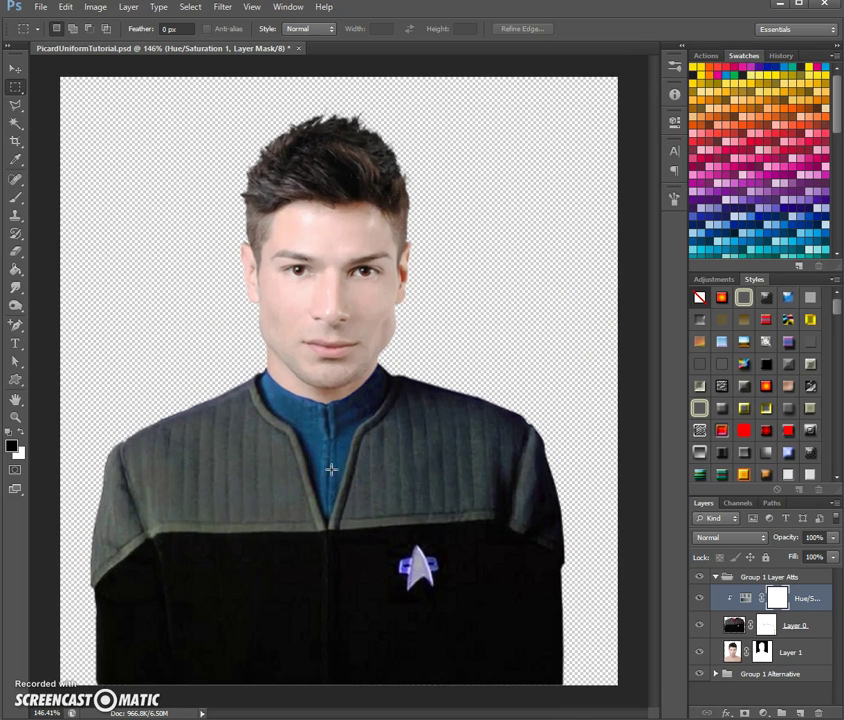
click(779, 605)
click(20, 201)
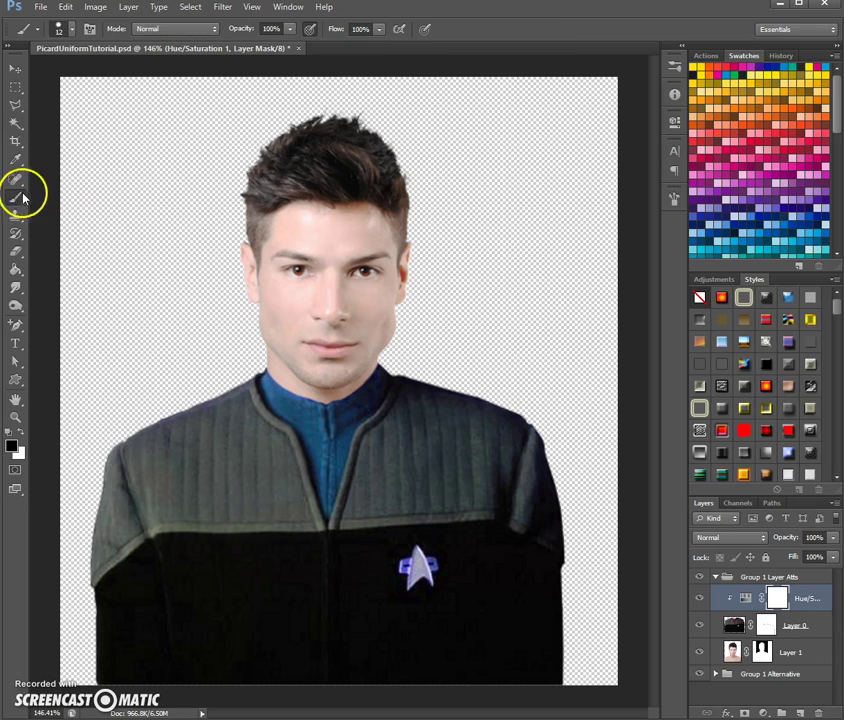
click(62, 28)
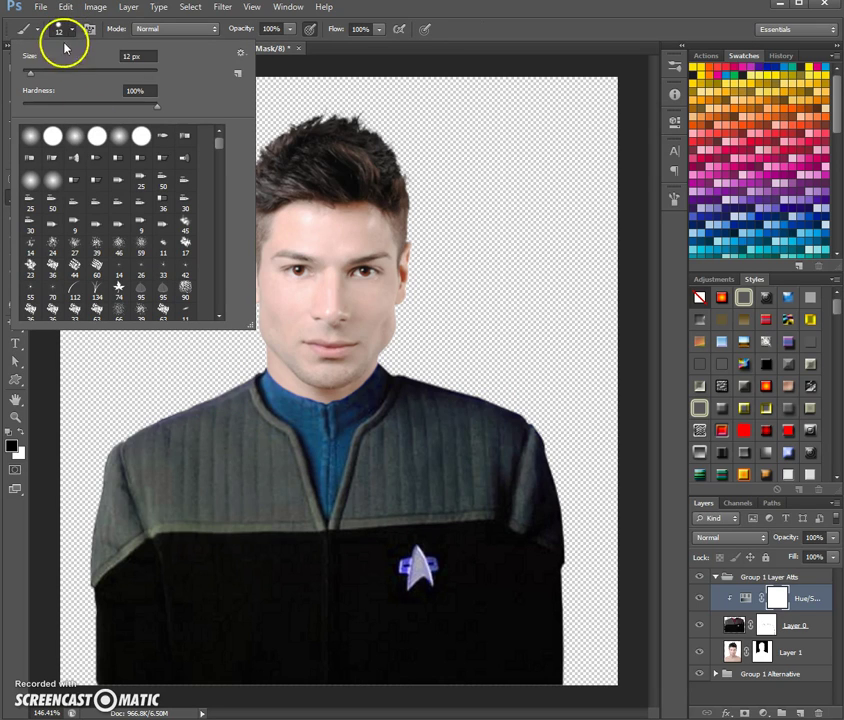
click(49, 72)
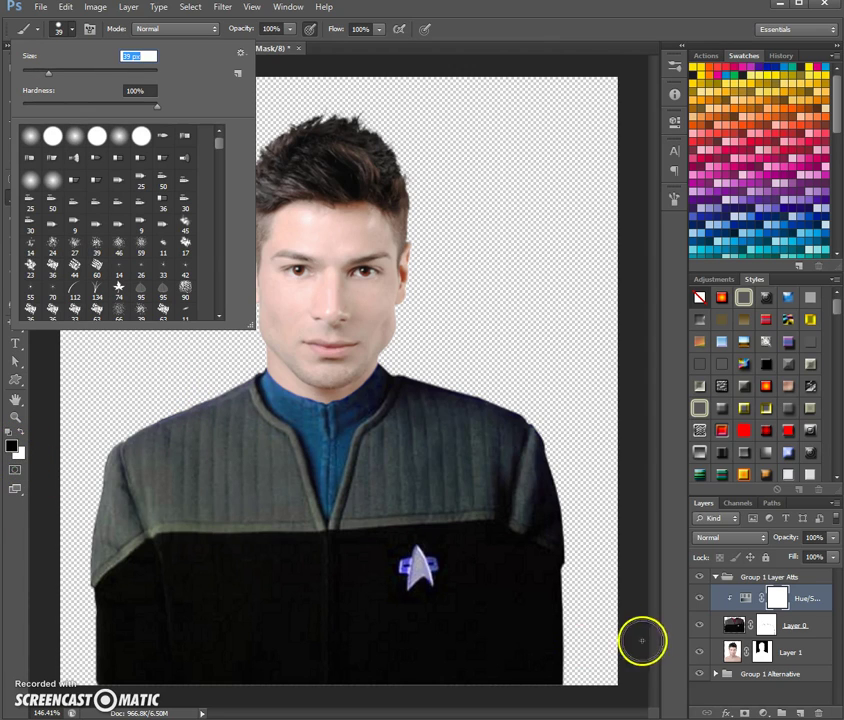
Show the Hue/Saturation mask's properties: density 100%, feather 0.0 px
click(777, 600)
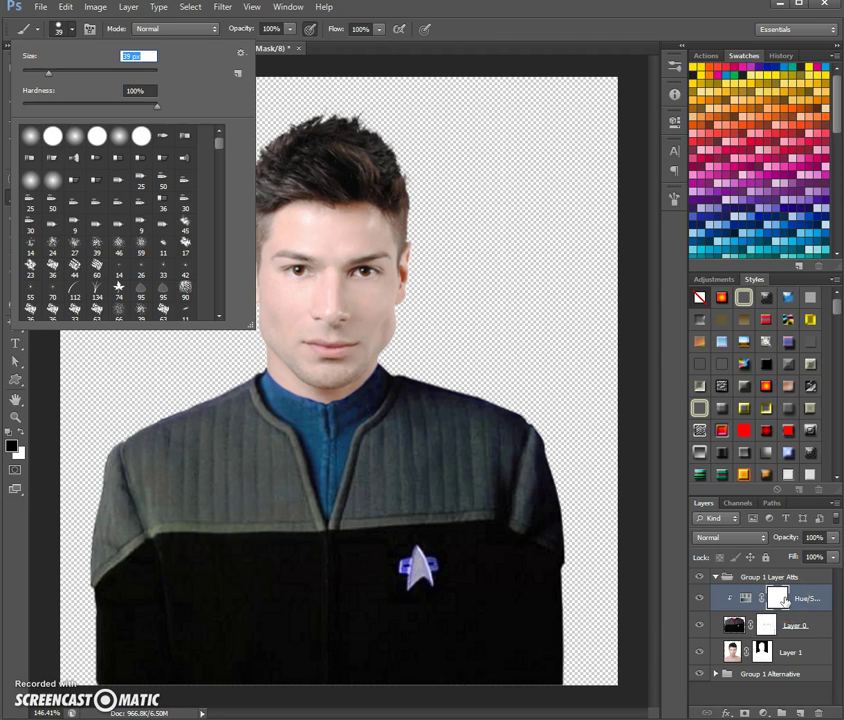
click(612, 48)
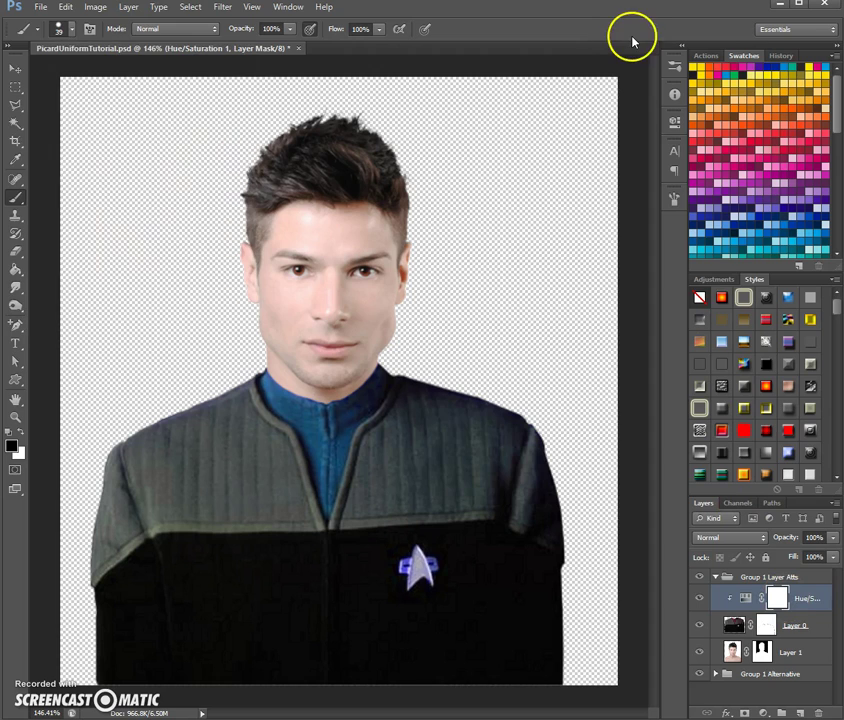
double_click(777, 600)
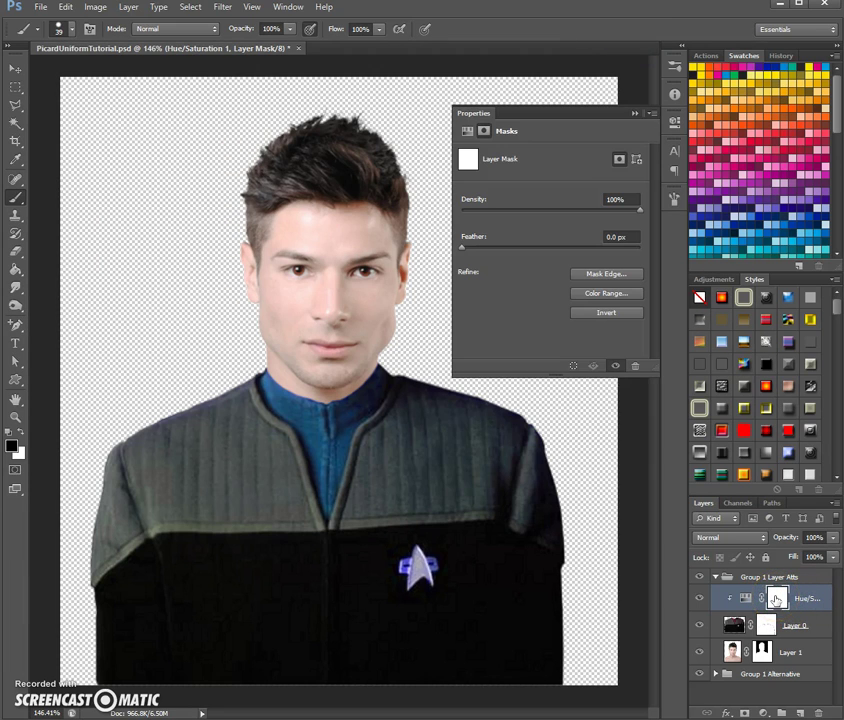
Paint black on the mask over the shoulders, chest and combadge to restore their colours
click(640, 113)
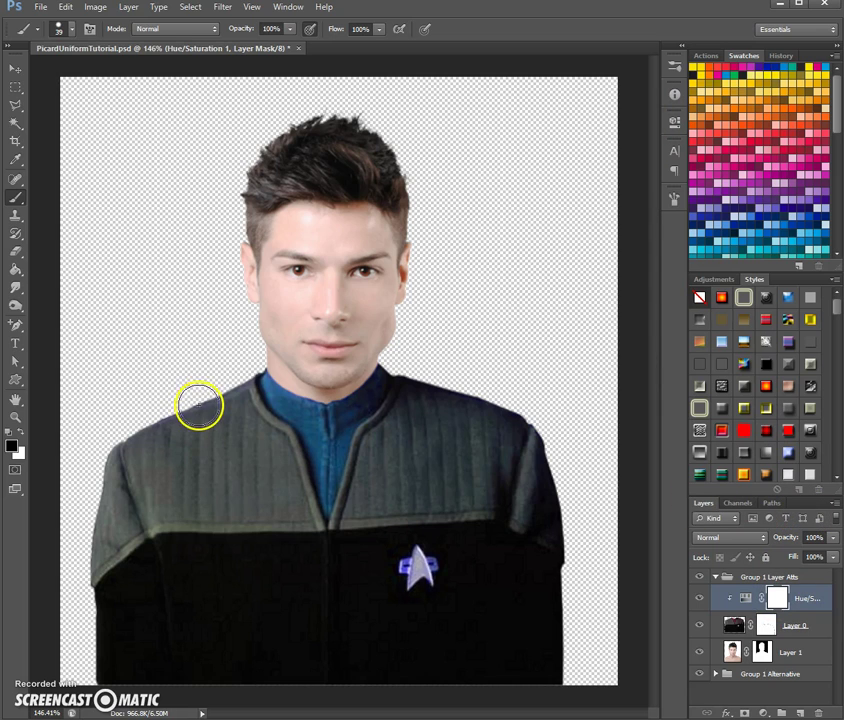
mouse_move(153, 379)
mouse_down()
mouse_move(196, 573)
mouse_move(138, 407)
mouse_move(165, 567)
mouse_move(113, 477)
mouse_move(114, 568)
mouse_move(98, 575)
mouse_move(155, 527)
mouse_move(165, 673)
mouse_move(181, 548)
mouse_move(232, 625)
mouse_move(234, 455)
mouse_up()
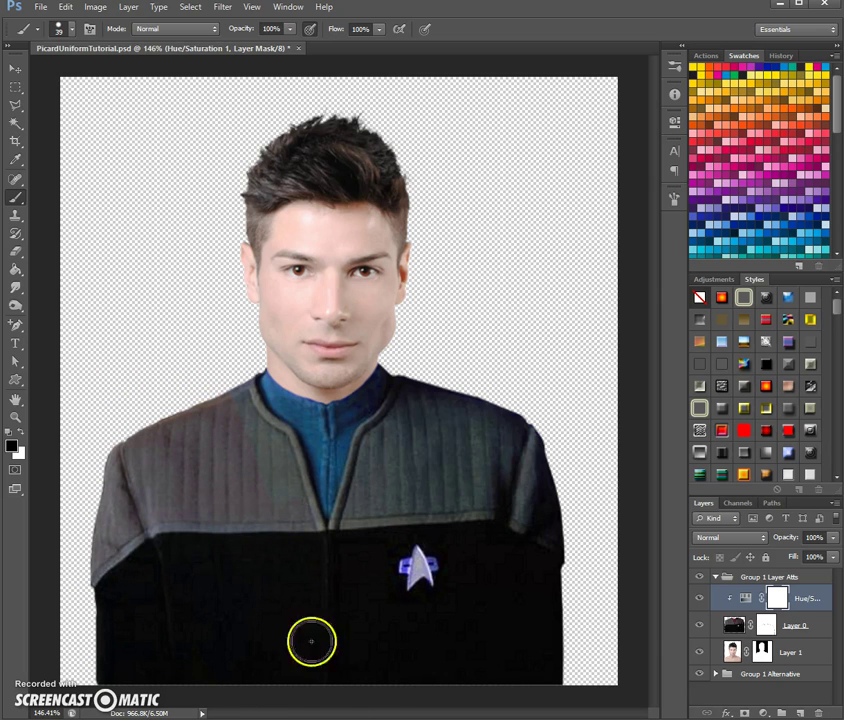
mouse_move(386, 612)
mouse_down()
mouse_move(397, 602)
mouse_move(416, 652)
mouse_move(514, 674)
mouse_move(520, 414)
mouse_move(511, 383)
mouse_up()
mouse_move(444, 500)
mouse_down()
mouse_move(413, 546)
mouse_move(418, 467)
mouse_move(379, 480)
mouse_move(347, 535)
mouse_move(279, 607)
mouse_move(341, 416)
mouse_move(339, 384)
mouse_move(418, 305)
mouse_move(440, 250)
mouse_move(559, 292)
mouse_up()
scroll(397, 497, up, 5)
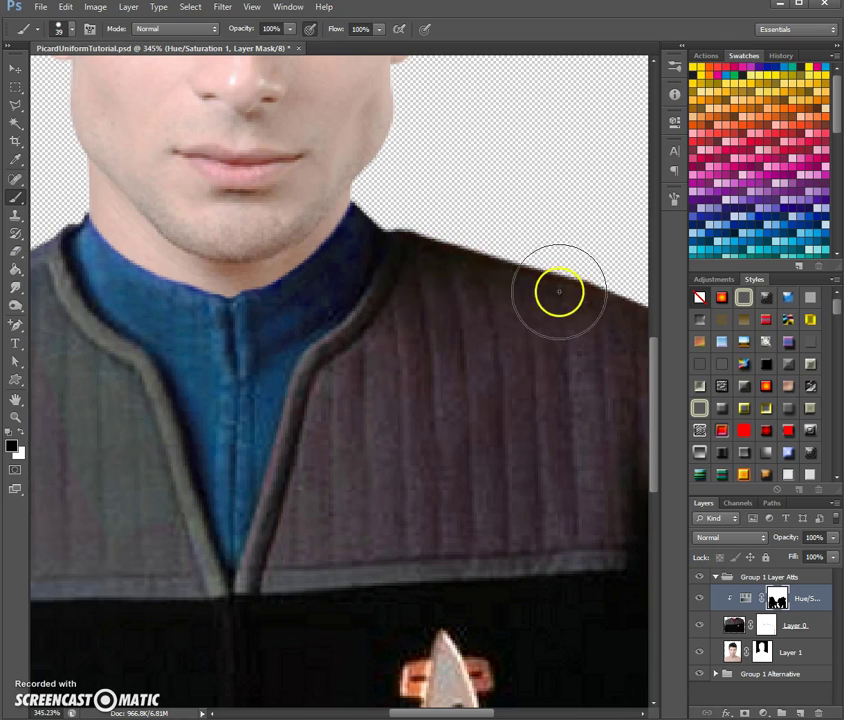
drag(397, 712, 377, 712)
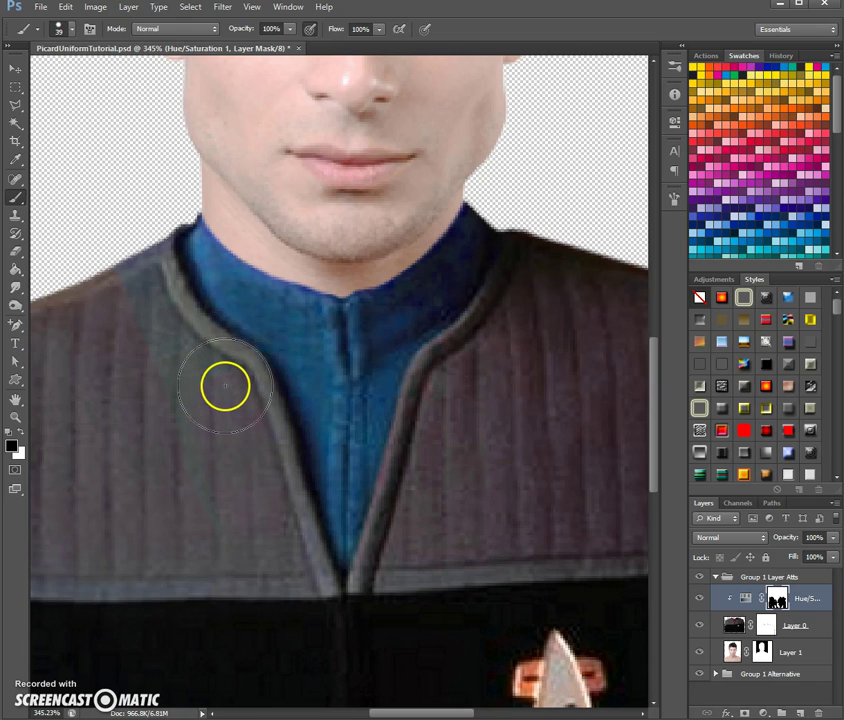
mouse_move(175, 354)
mouse_down()
mouse_move(124, 304)
mouse_move(123, 286)
mouse_move(137, 286)
mouse_move(123, 238)
mouse_up()
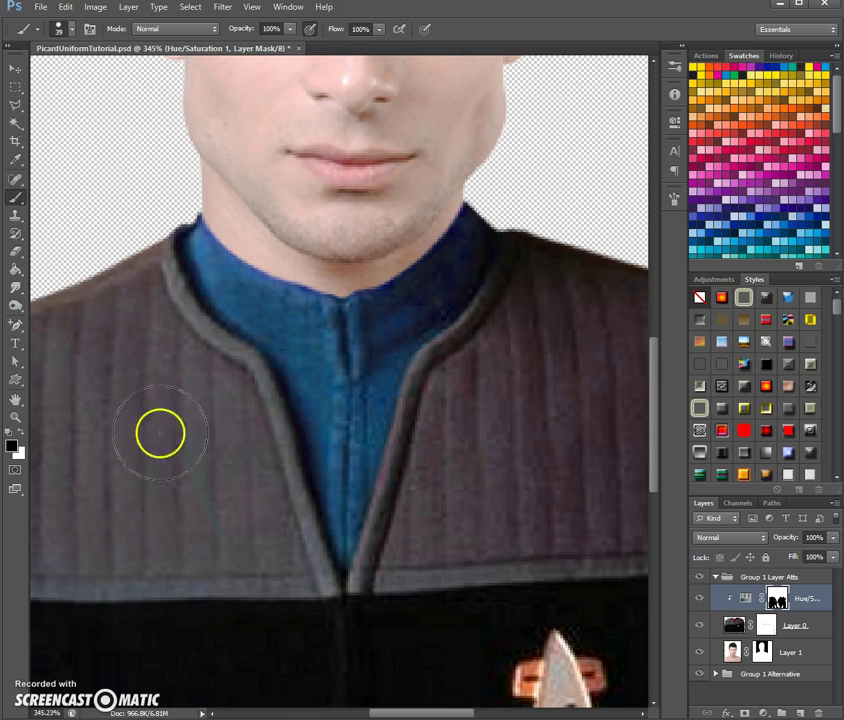
scroll(483, 557, down, 3)
scroll(483, 557, down, 1)
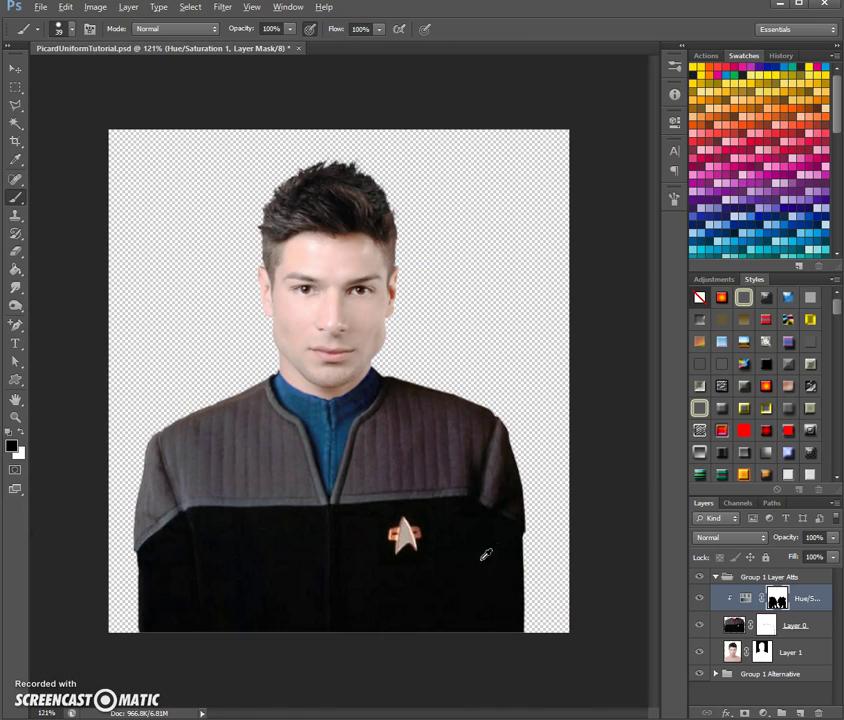
Toggle the Hue/Saturation layer's visibility to compare with the original red undershirt
click(700, 599)
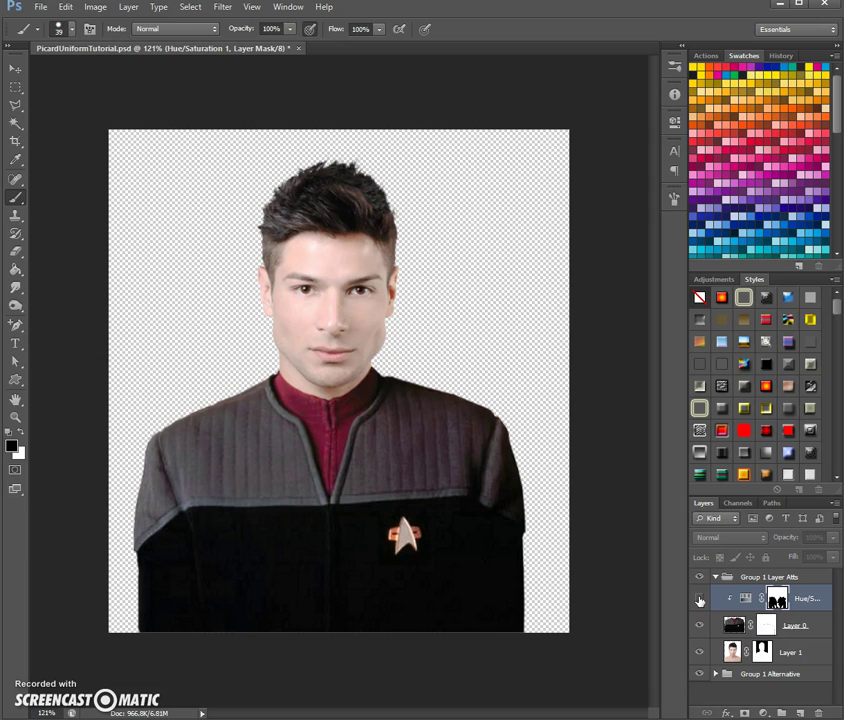
click(700, 599)
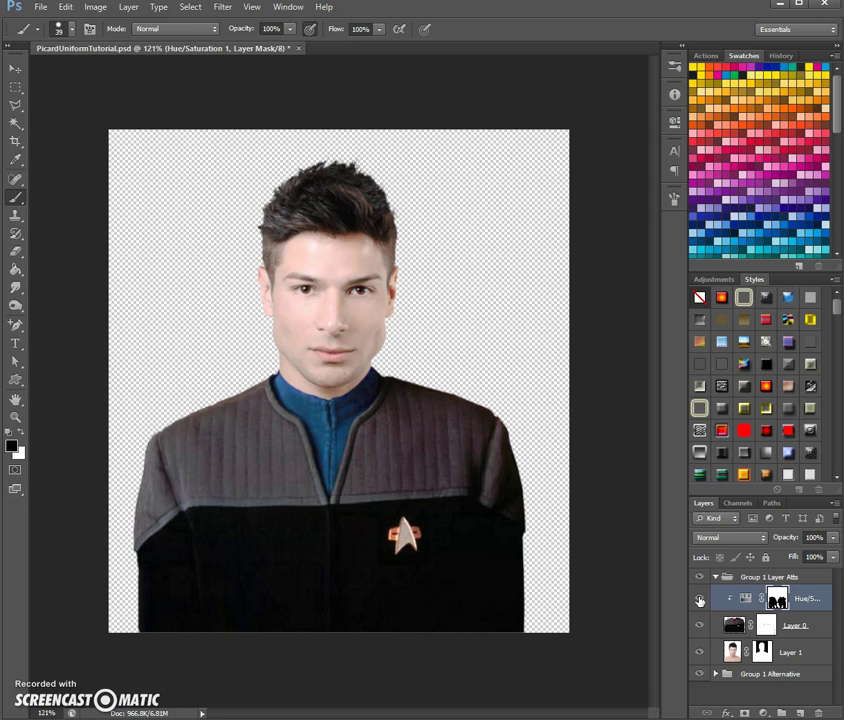
click(700, 599)
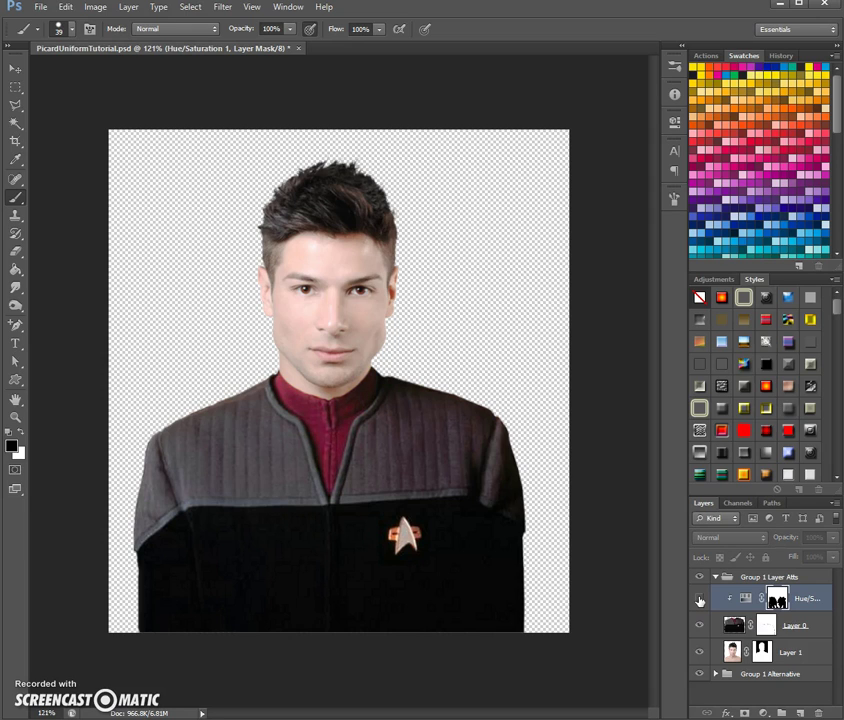
click(700, 599)
Retune Hue/Saturation to hue -148, saturation +4 and lightness -10 for darker teal
double_click(746, 598)
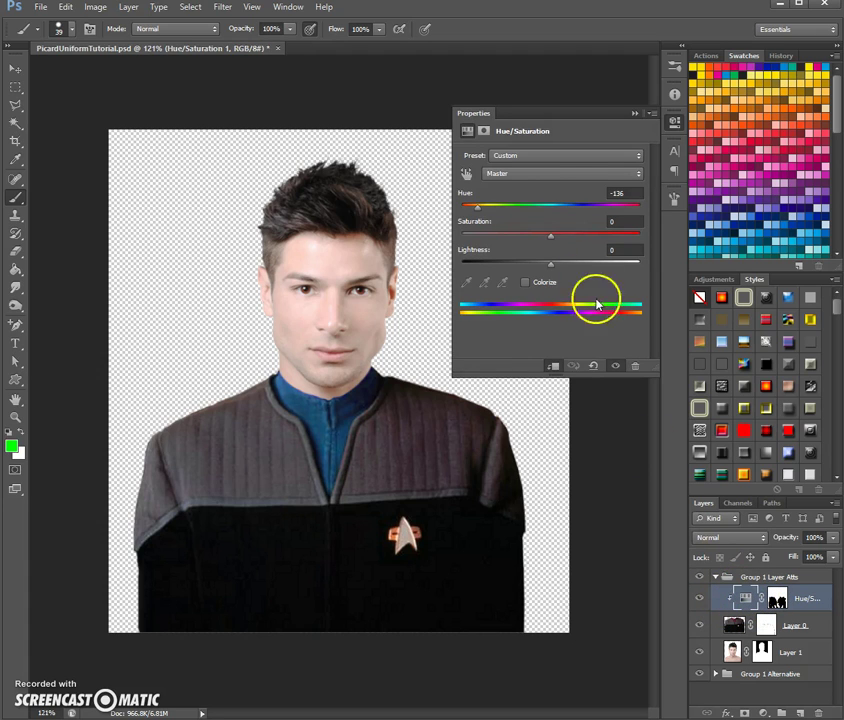
mouse_move(477, 211)
mouse_down()
mouse_move(652, 221)
mouse_move(474, 212)
mouse_up()
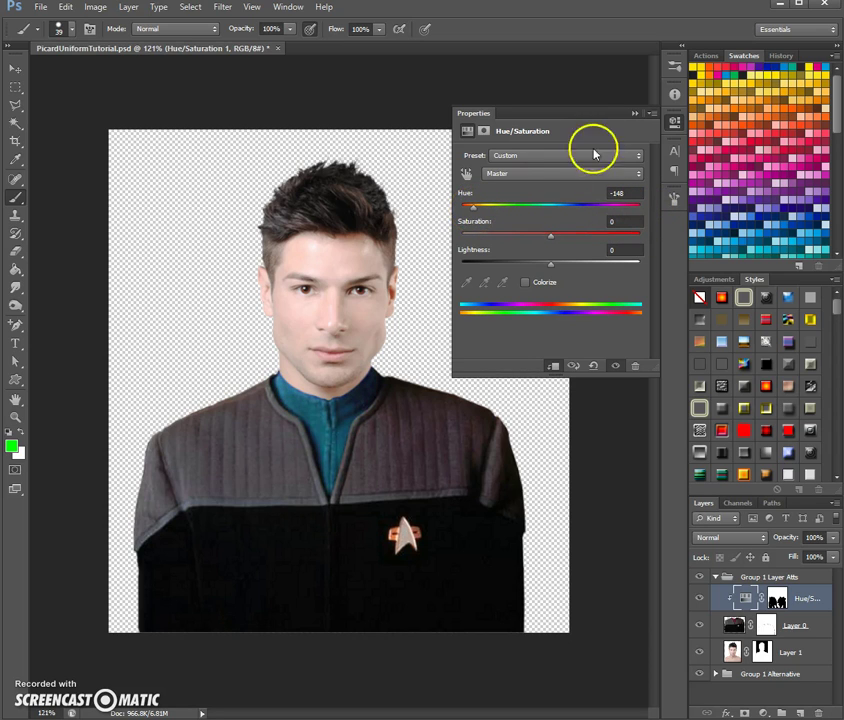
drag(545, 268, 541, 268)
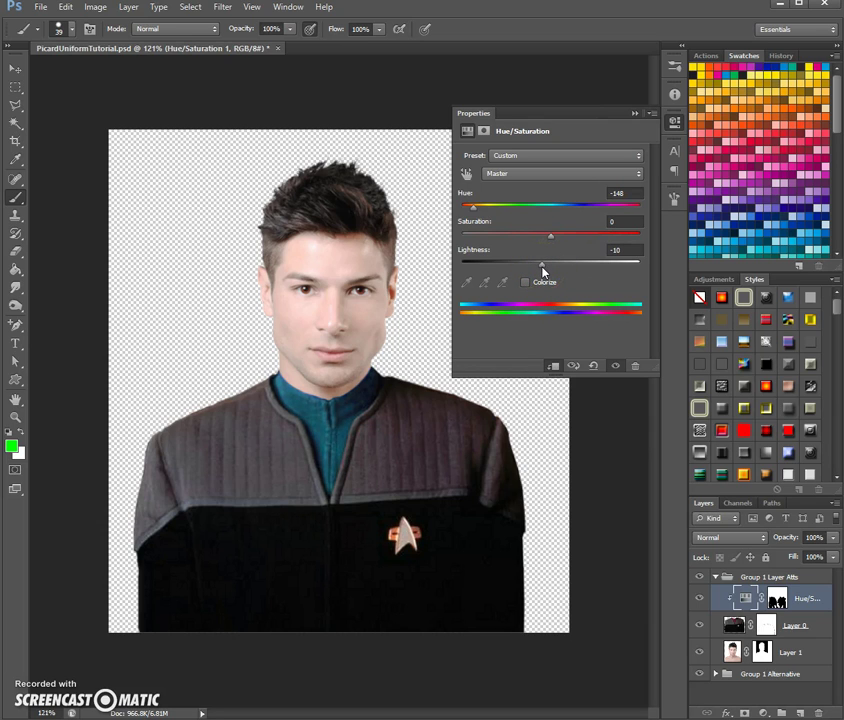
mouse_move(550, 240)
mouse_down()
mouse_move(526, 236)
mouse_move(637, 241)
mouse_move(548, 246)
mouse_up()
click(634, 115)
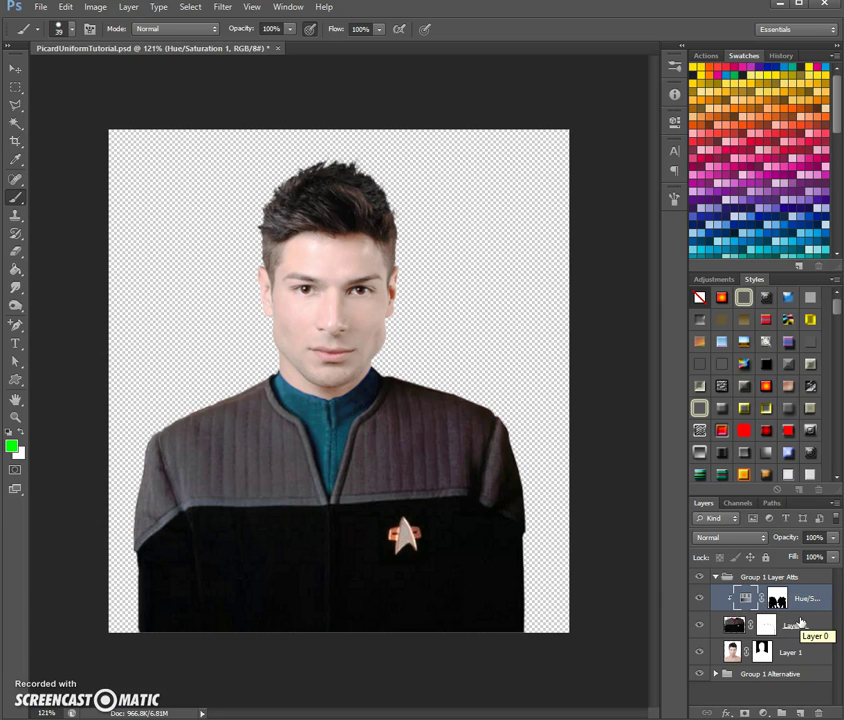
Collapse and hide Group 1 Layer Atts so the red undershirt returns
drag(725, 599, 703, 569)
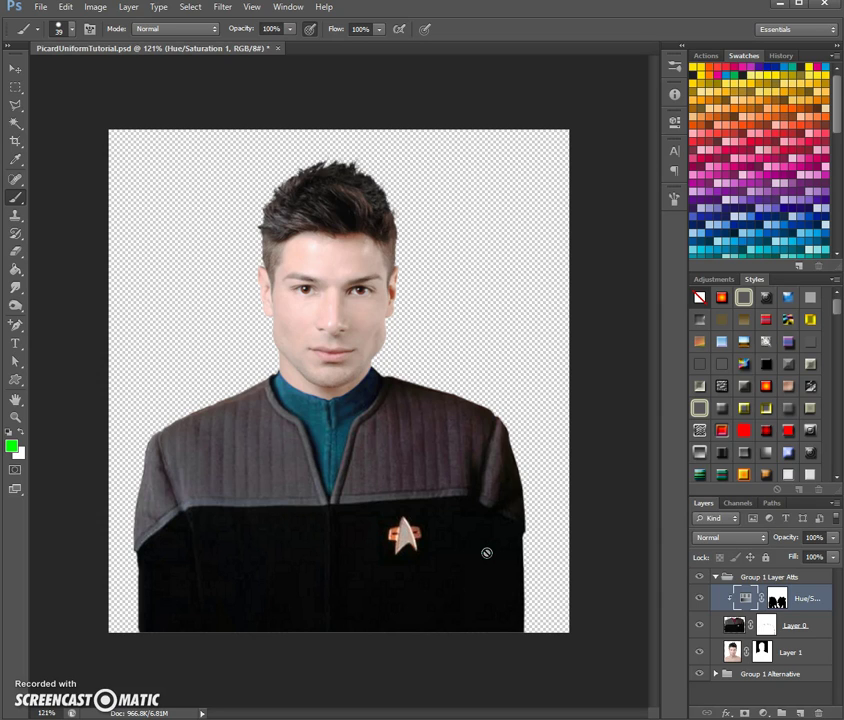
click(715, 577)
click(699, 577)
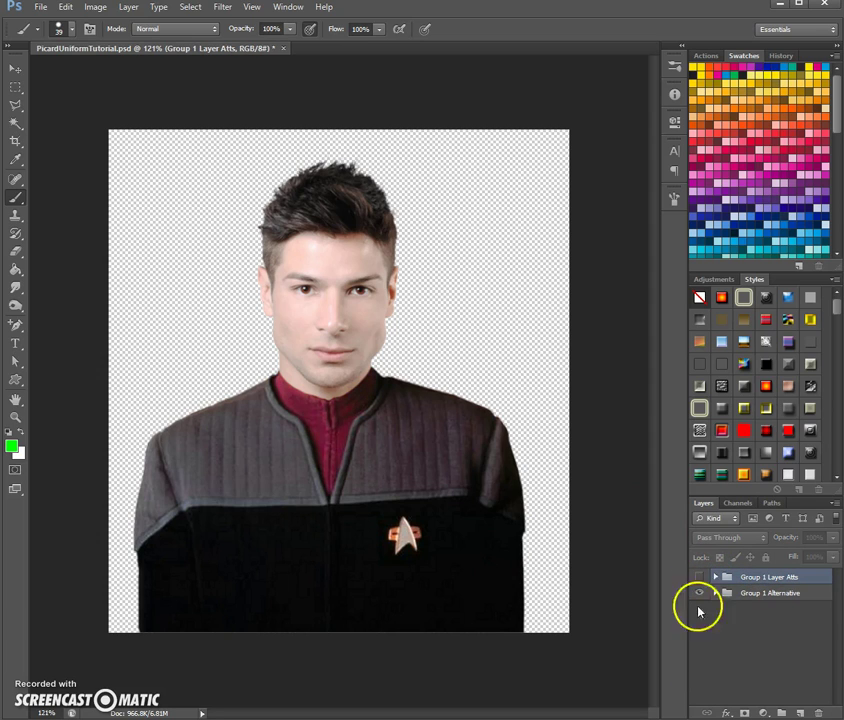
Expand Group 1 Alternative and bring up Layer 0's context menu
click(766, 594)
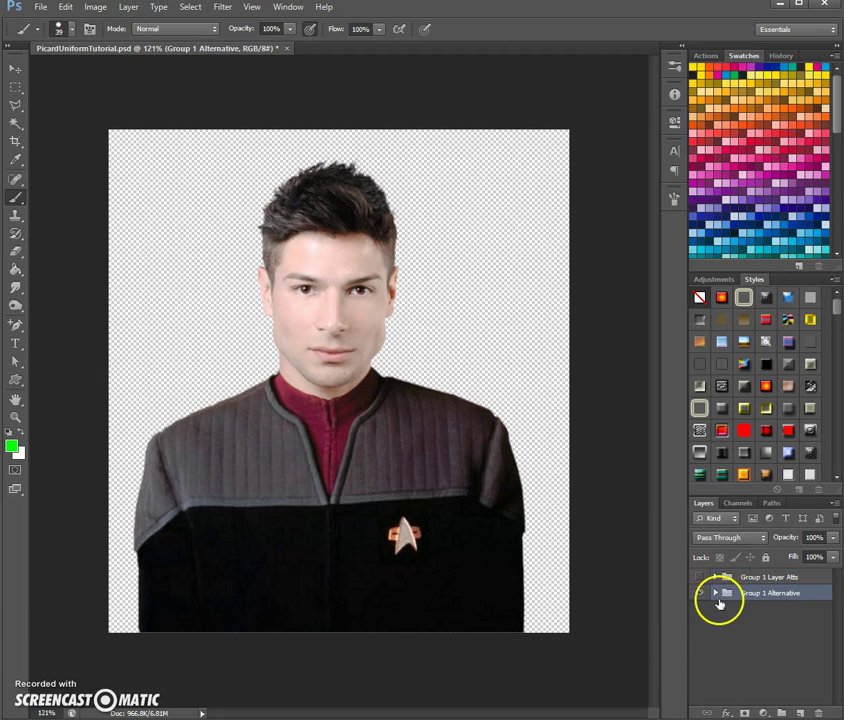
click(715, 593)
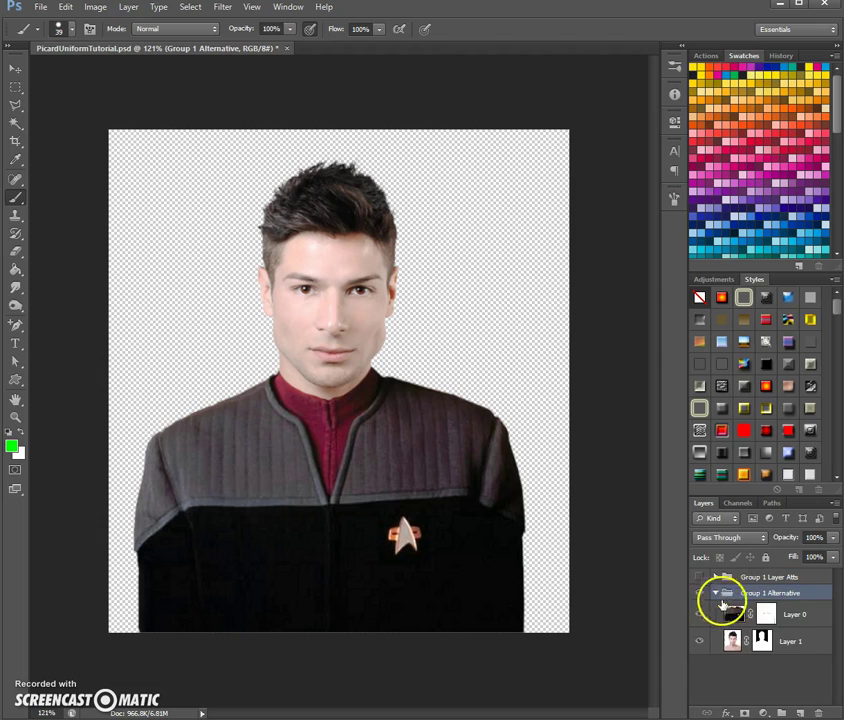
click(805, 616)
click(736, 615)
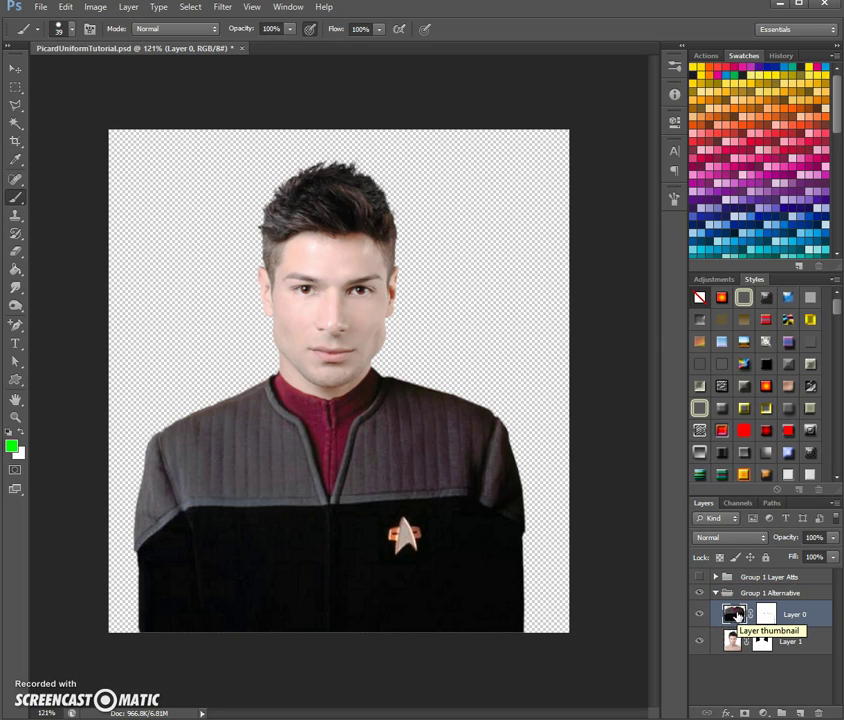
click(808, 707)
click(733, 616)
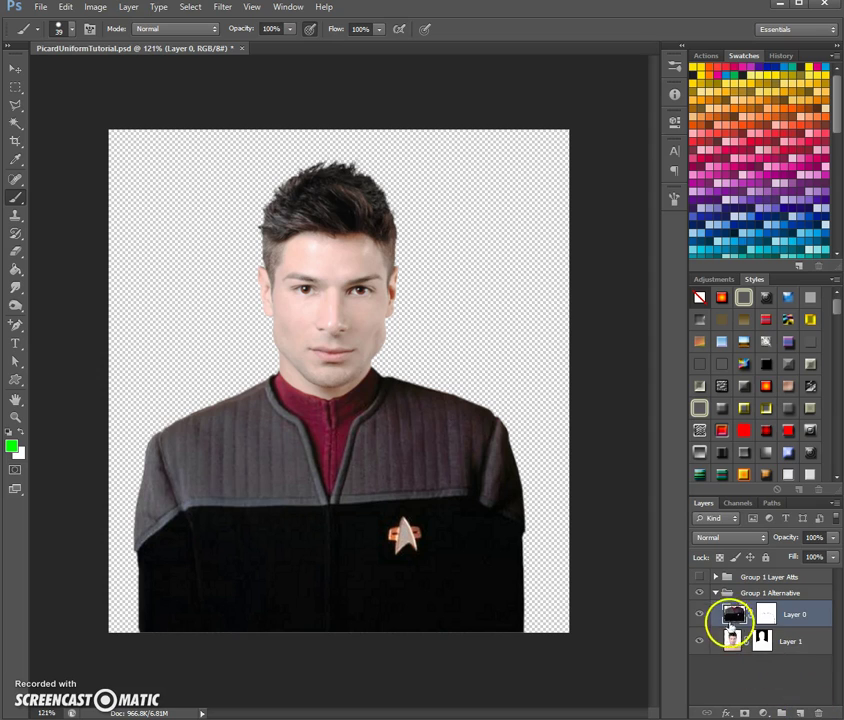
right_click(733, 616)
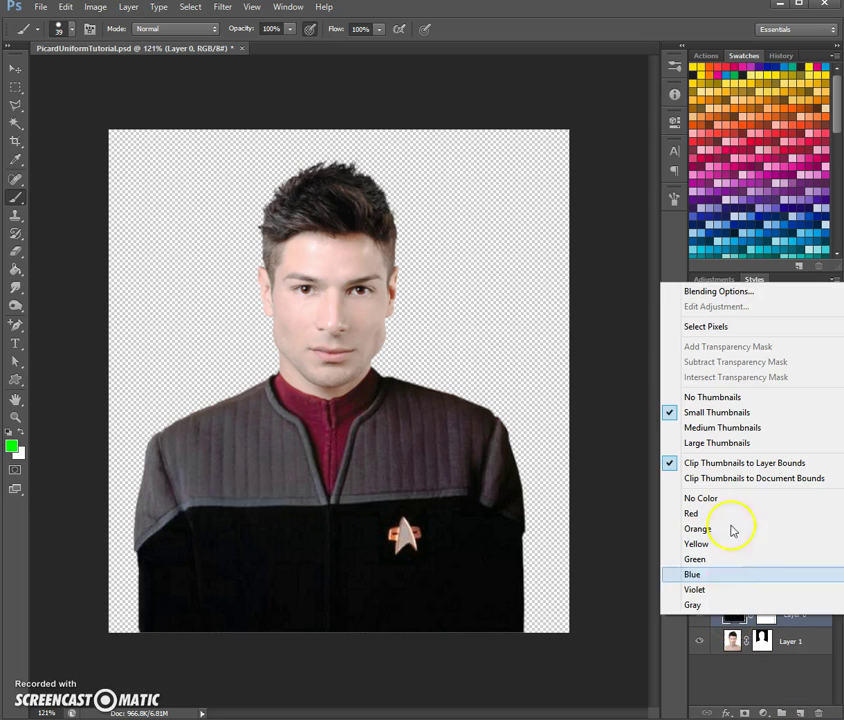
click(813, 673)
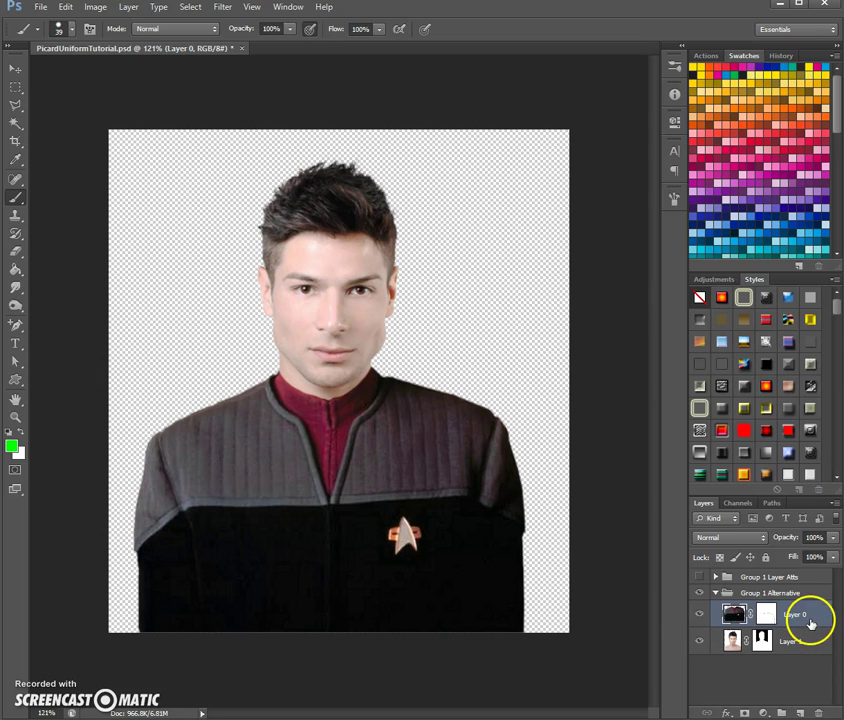
right_click(815, 617)
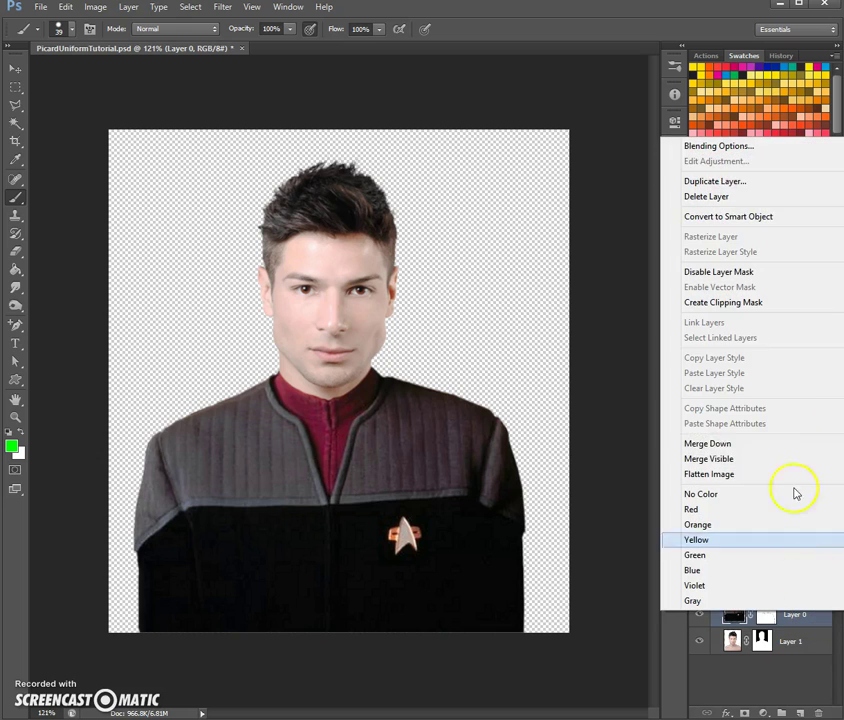
Duplicate Layer 0 as Layer 0 copy and remove the extra second copy
click(754, 181)
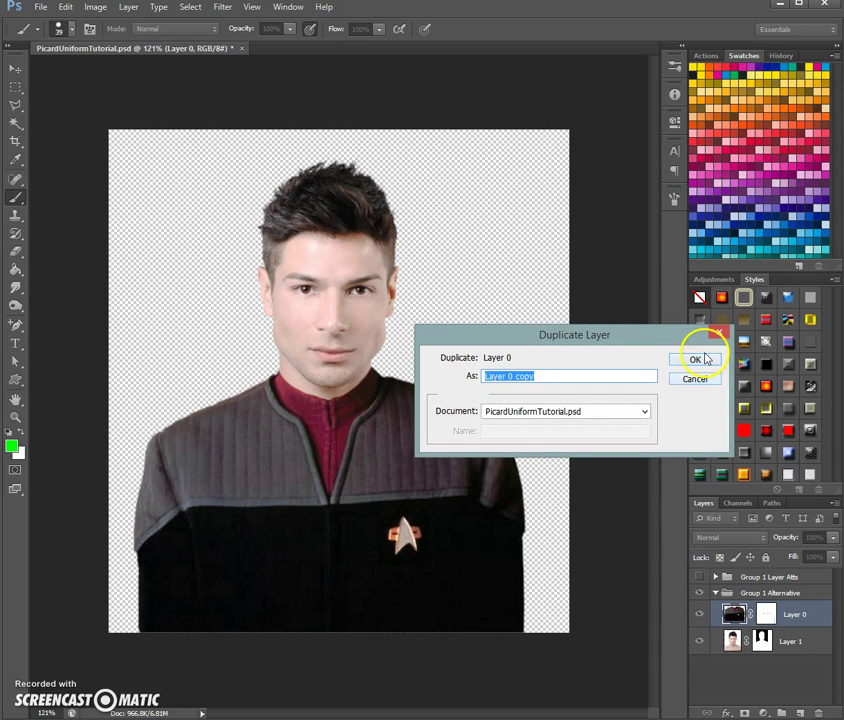
click(697, 359)
drag(813, 618, 820, 710)
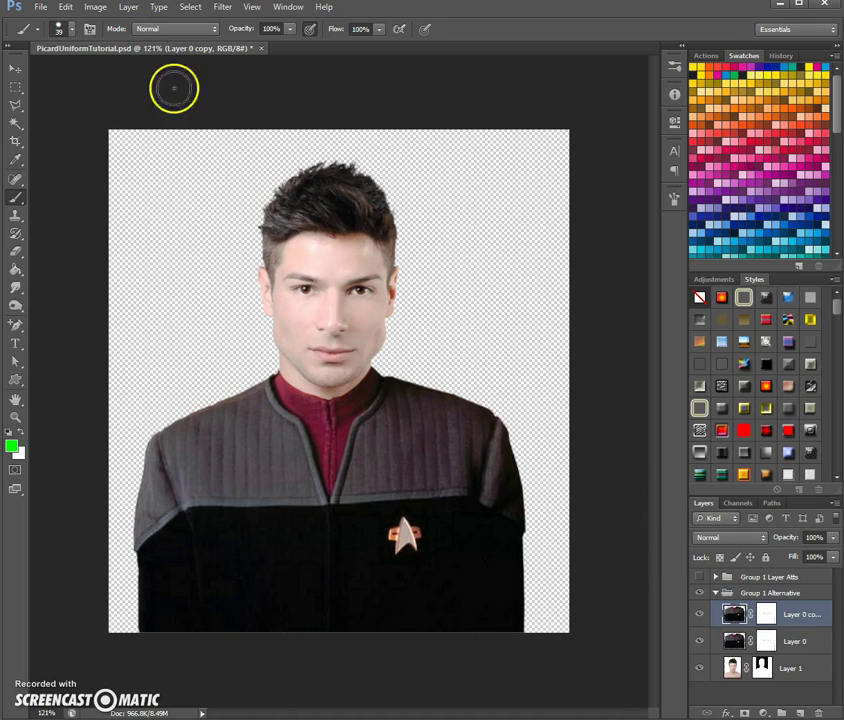
Apply a -150 Hue/Saturation hue shift directly to Layer 0 copy
click(101, 14)
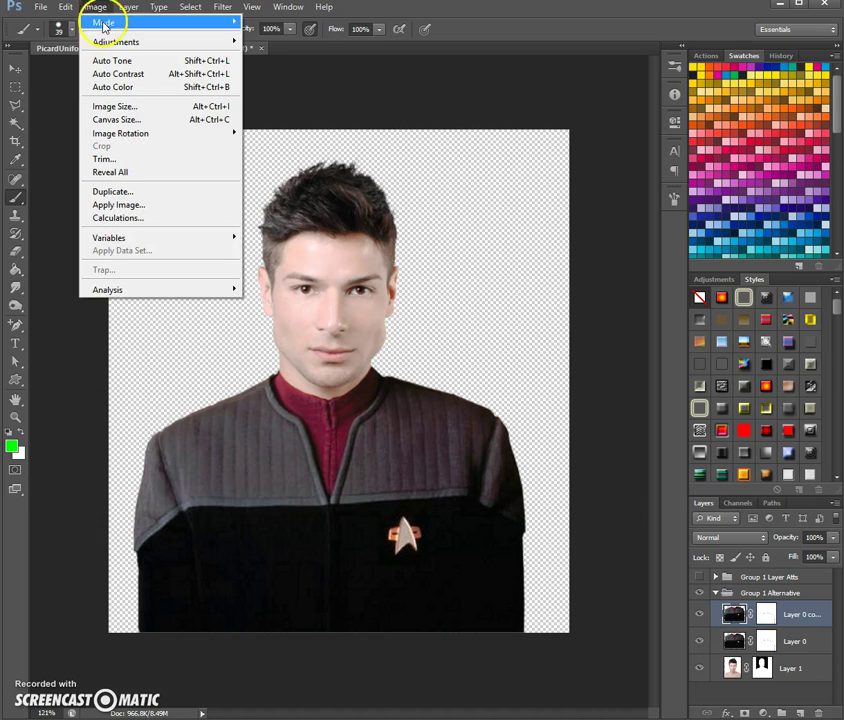
mouse_move(222, 47)
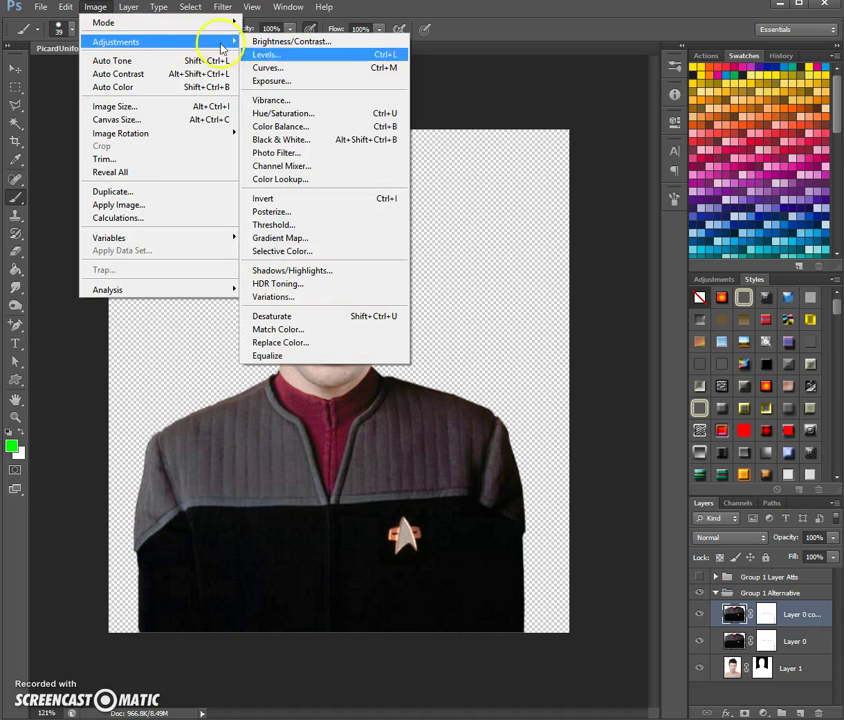
click(355, 114)
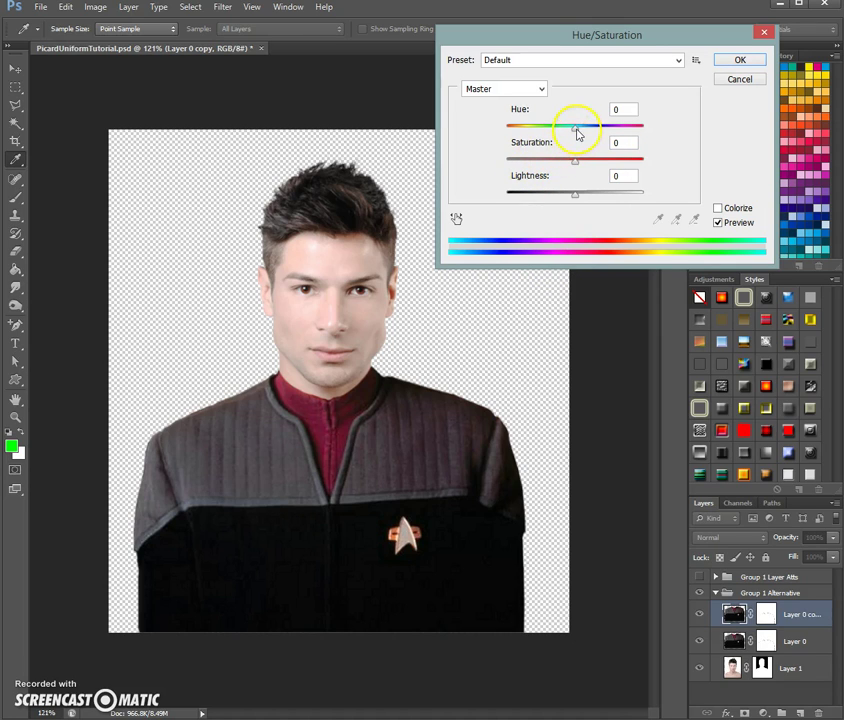
drag(574, 130, 515, 133)
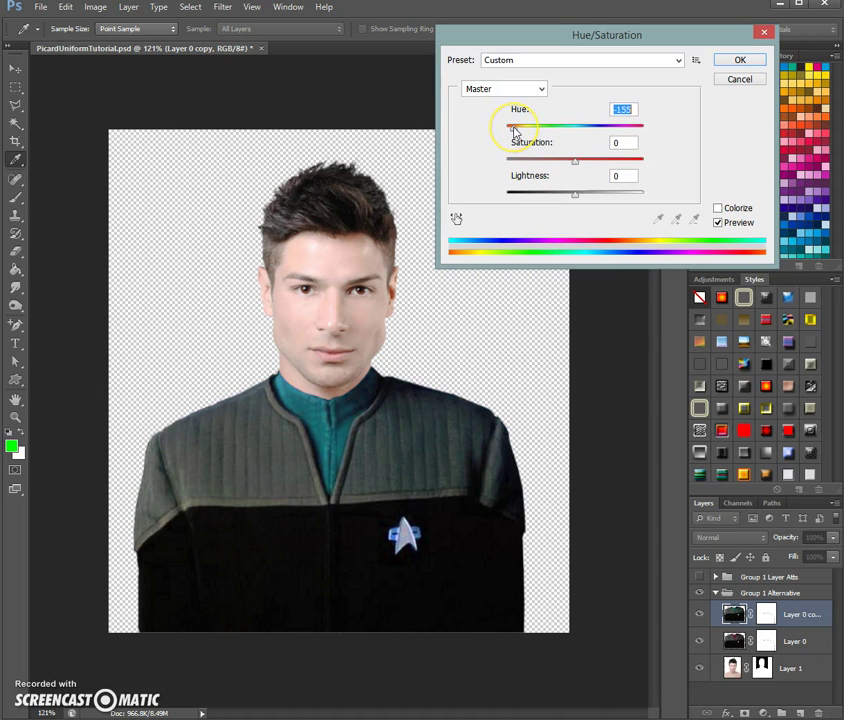
click(740, 62)
key(b)
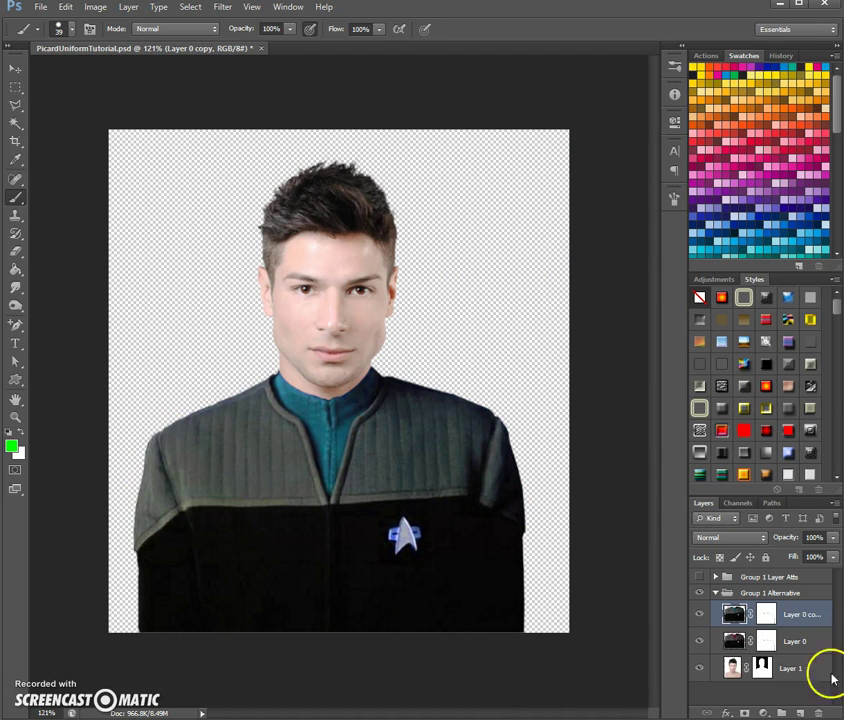
Delete Layer 0 copy's layer mask and permanently apply Layer 0's mask
click(766, 614)
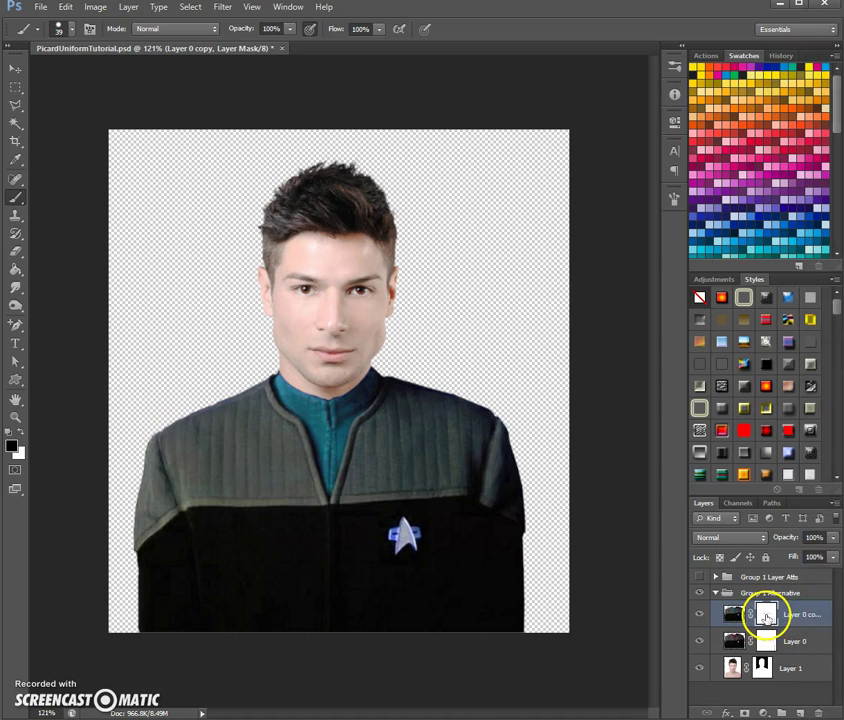
right_click(766, 616)
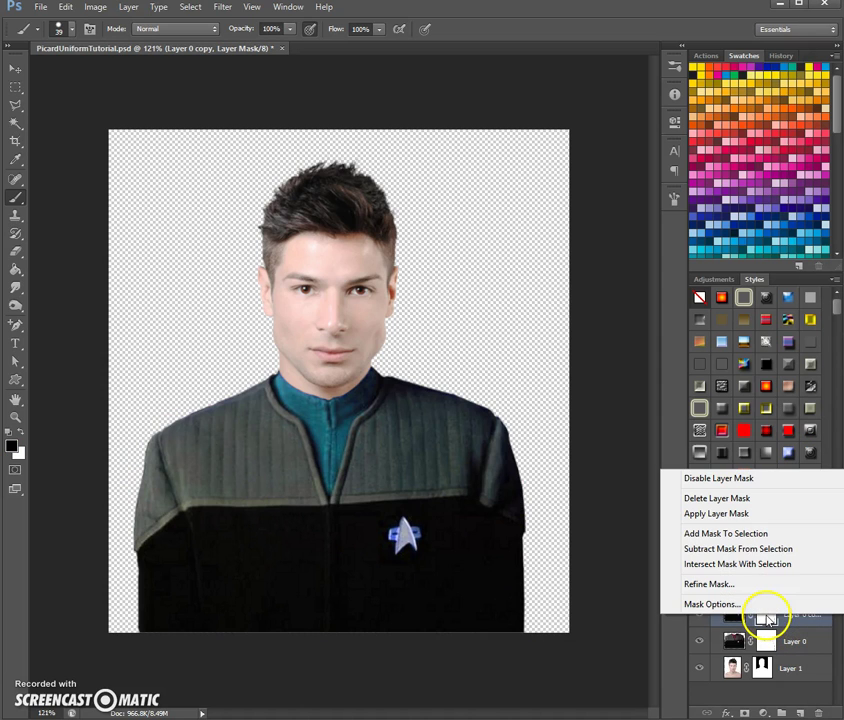
click(758, 498)
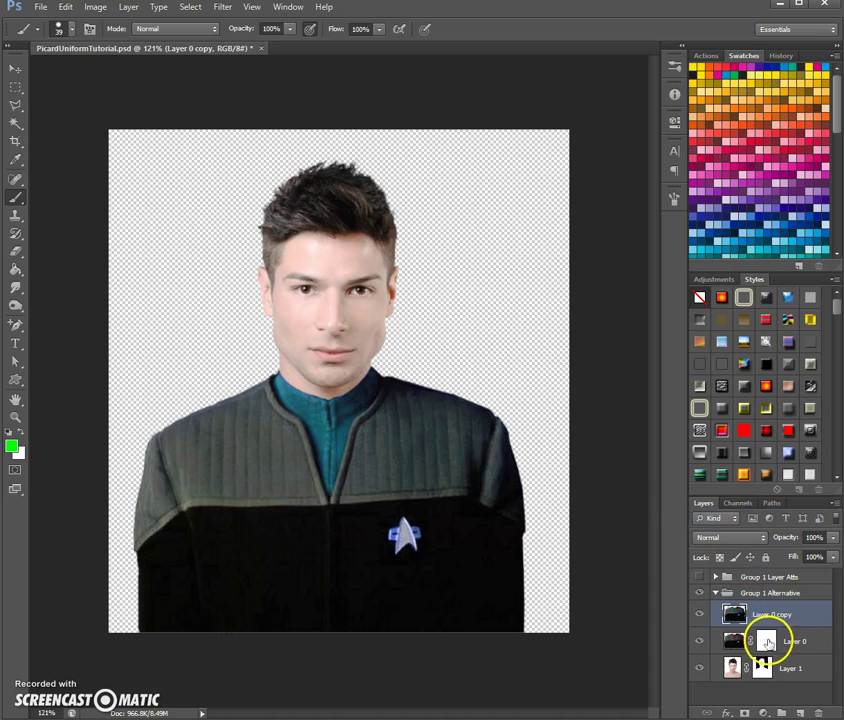
right_click(766, 641)
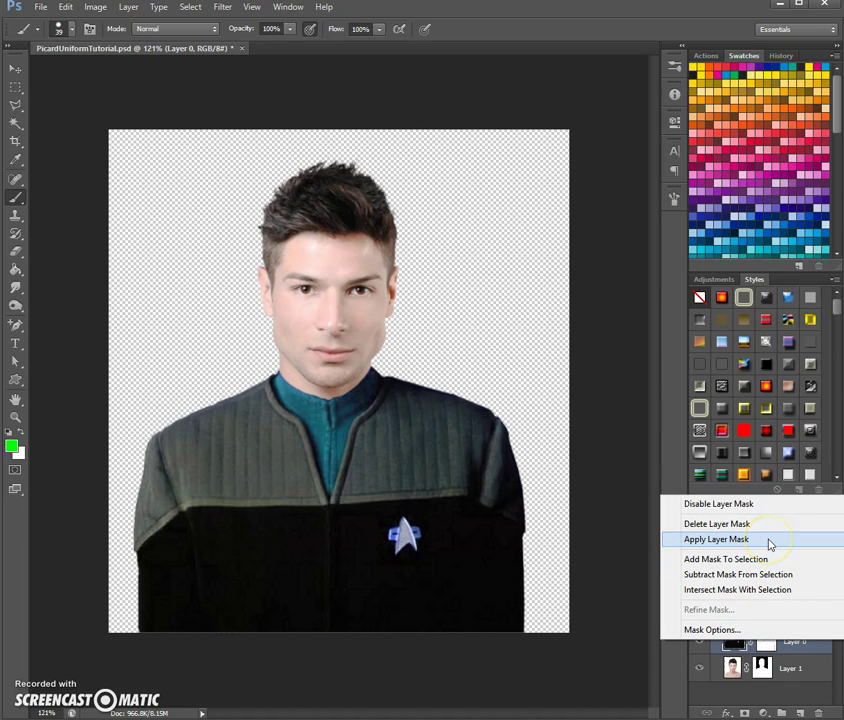
click(770, 544)
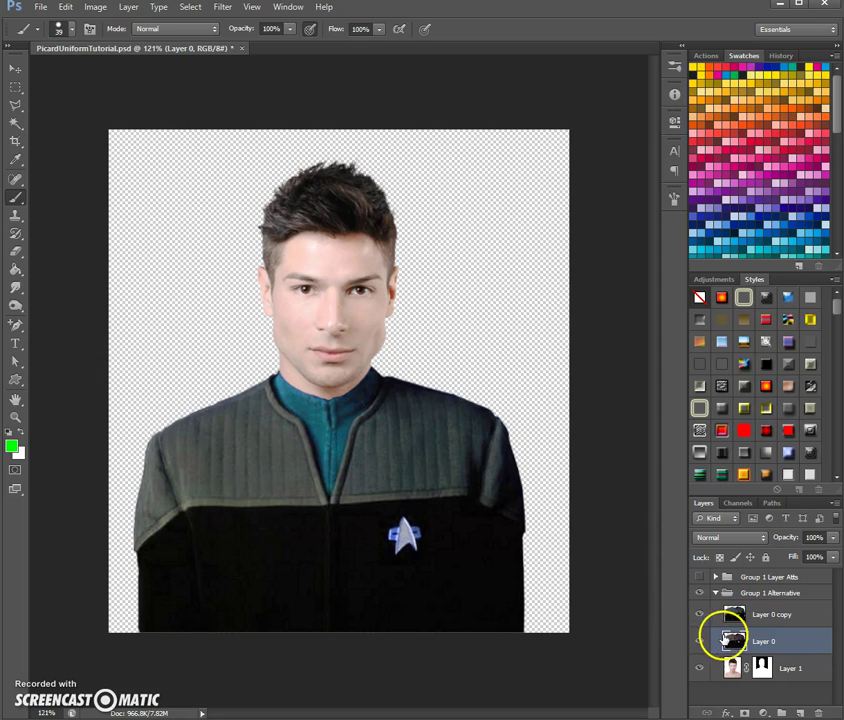
Hide Layer 0 and set up the Eraser with a hard round tip around 76 px
click(702, 645)
click(739, 640)
drag(739, 644, 743, 628)
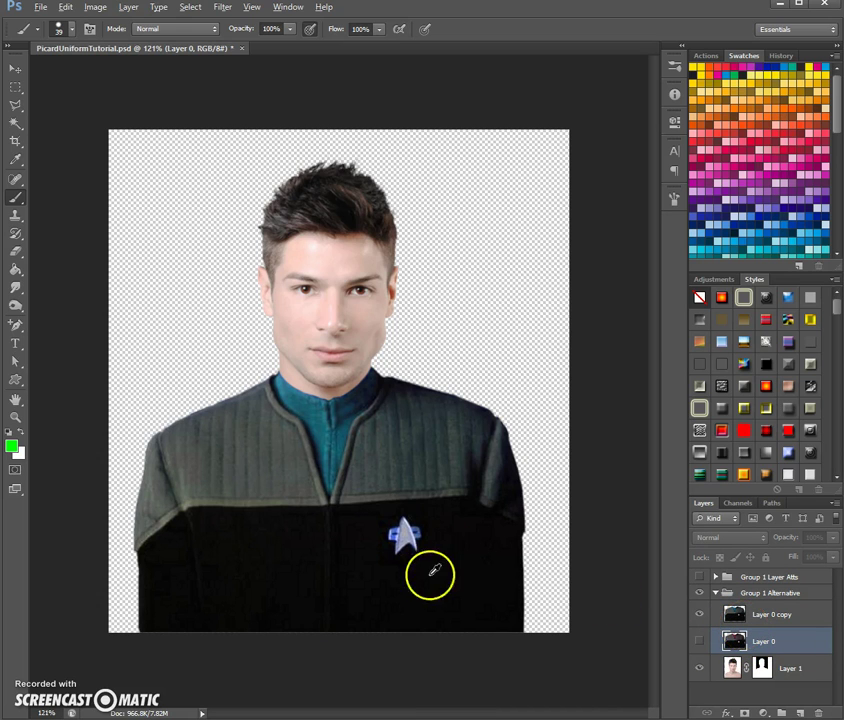
scroll(354, 569, up, 3)
scroll(350, 568, down, 2)
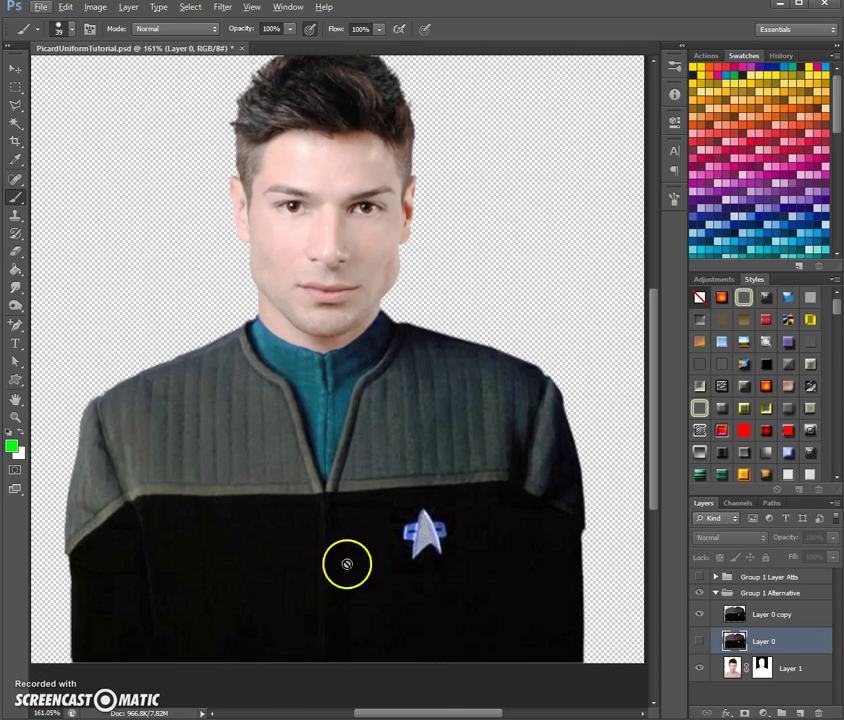
click(16, 250)
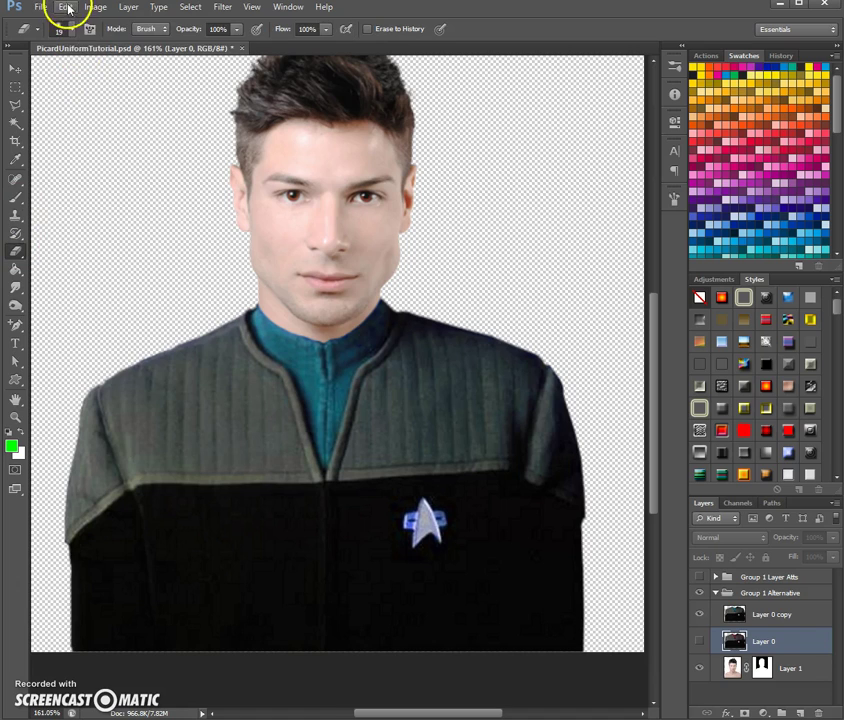
click(70, 28)
click(50, 135)
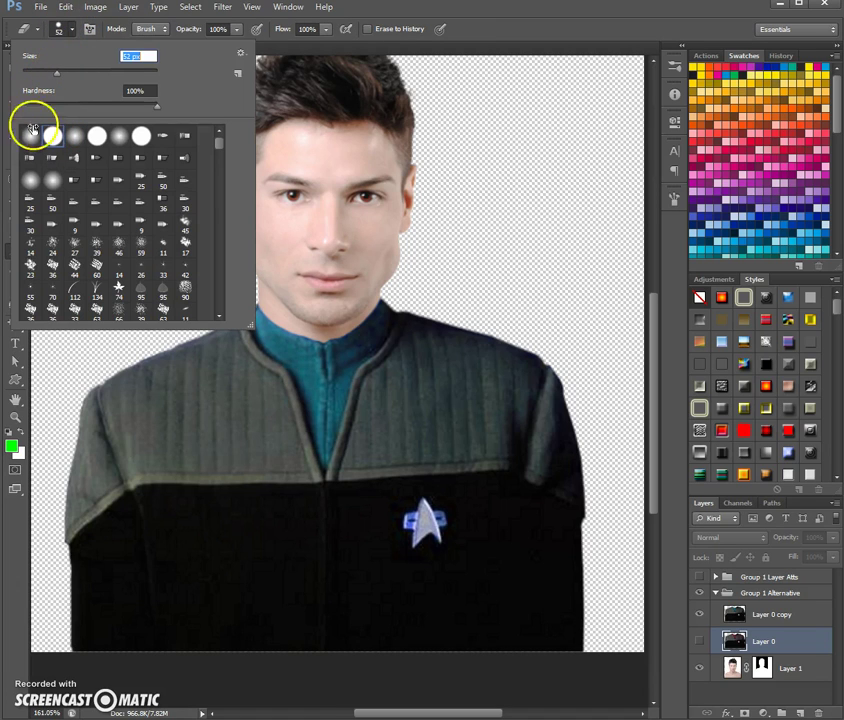
click(72, 72)
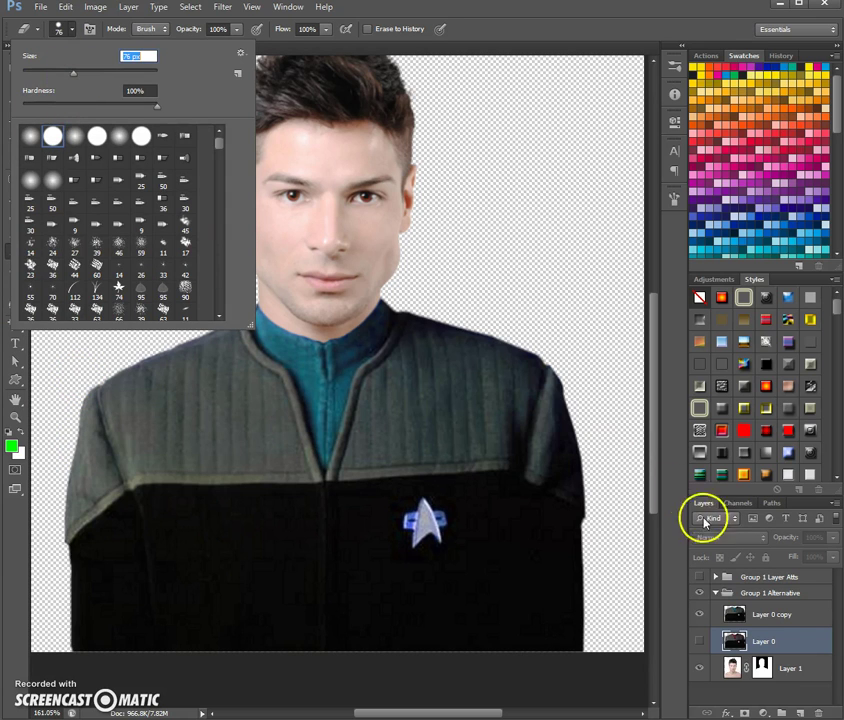
Erase the sleeves, jacket edges, shoulder and badge from Layer 0 copy
click(787, 614)
mouse_move(109, 387)
mouse_down()
mouse_move(97, 443)
mouse_move(110, 595)
mouse_move(128, 680)
mouse_move(95, 617)
mouse_move(85, 573)
mouse_move(103, 355)
mouse_move(165, 631)
mouse_up()
mouse_move(203, 537)
mouse_down()
mouse_move(245, 699)
mouse_move(167, 301)
mouse_move(196, 305)
mouse_move(212, 376)
mouse_move(243, 419)
mouse_move(330, 690)
mouse_up()
mouse_move(463, 335)
mouse_down()
mouse_move(436, 396)
mouse_move(427, 404)
mouse_move(418, 398)
mouse_move(456, 339)
mouse_move(396, 437)
mouse_up()
mouse_move(335, 535)
mouse_down()
mouse_move(495, 392)
mouse_move(401, 701)
mouse_move(476, 669)
mouse_move(560, 488)
mouse_up()
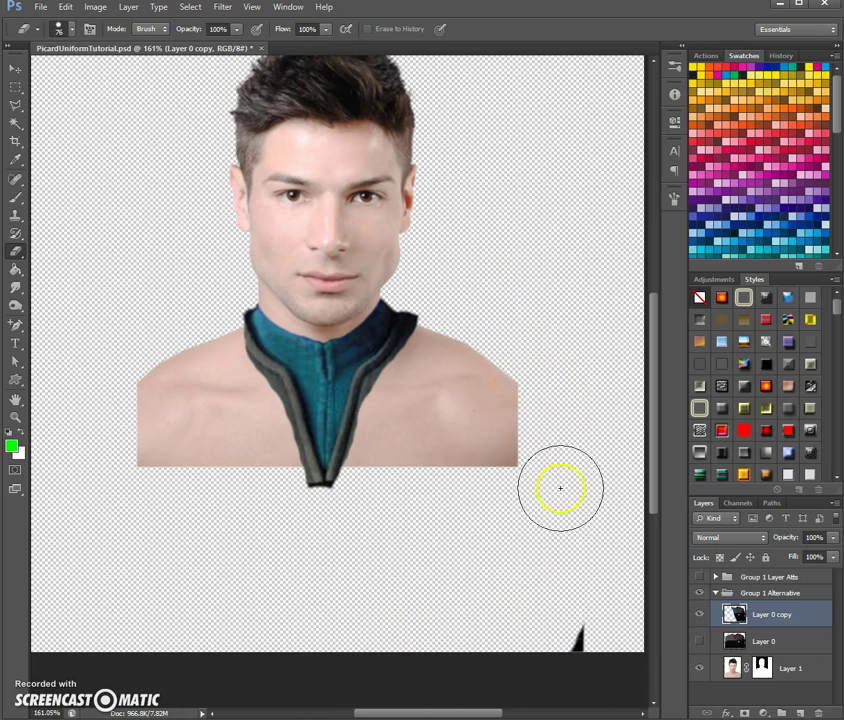
scroll(377, 203, up, 2)
scroll(438, 446, up, 1)
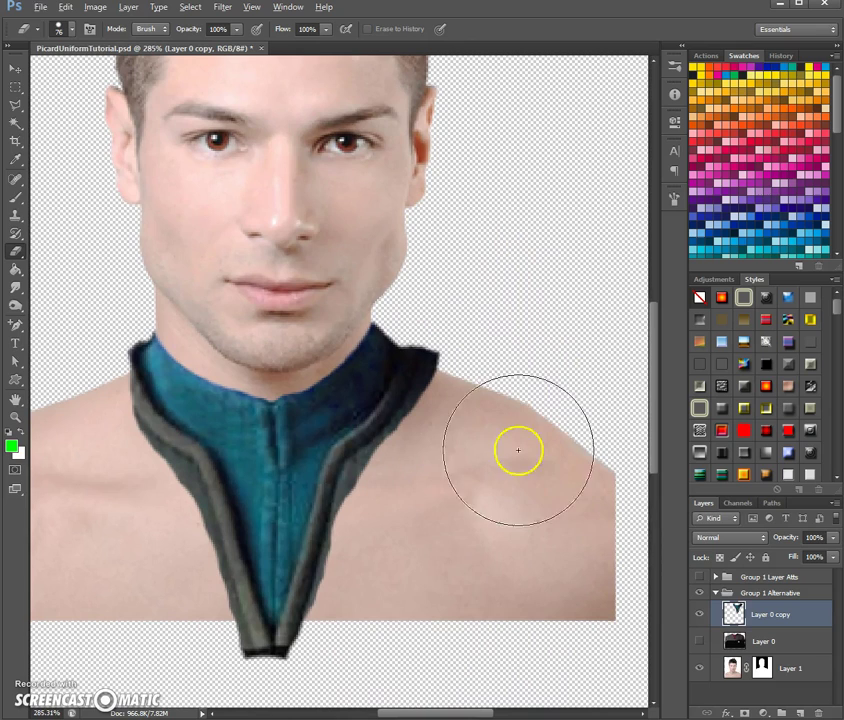
Set the eraser brush to 22 px with 1% spacing in the Brush panel
click(72, 30)
click(38, 75)
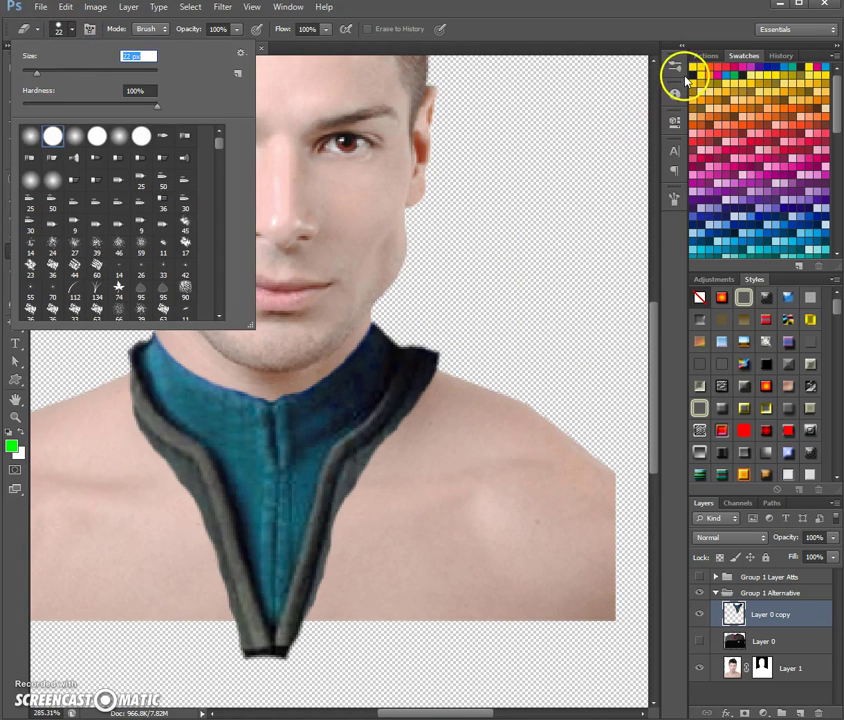
click(674, 200)
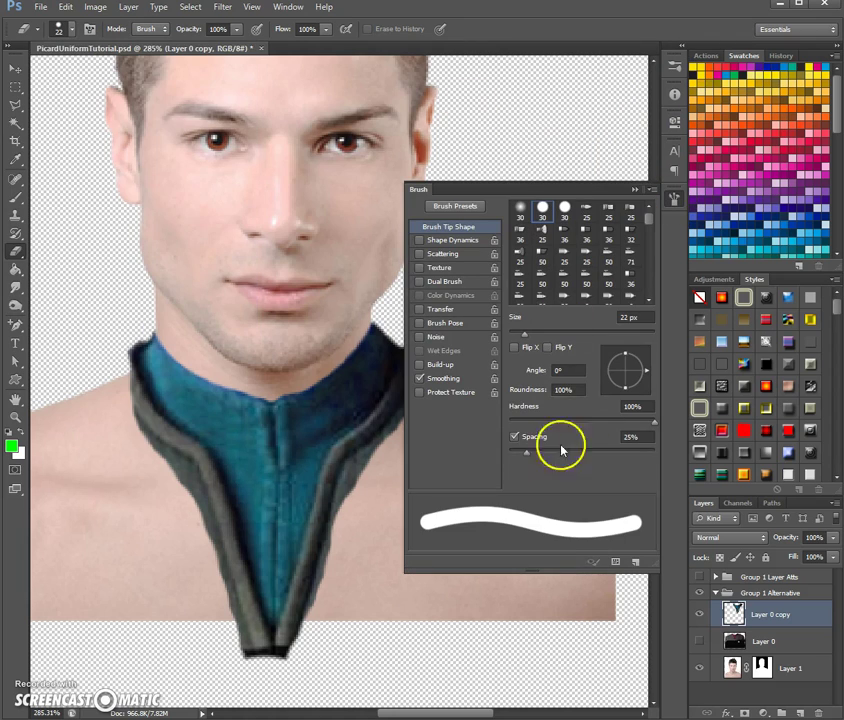
drag(528, 455, 509, 452)
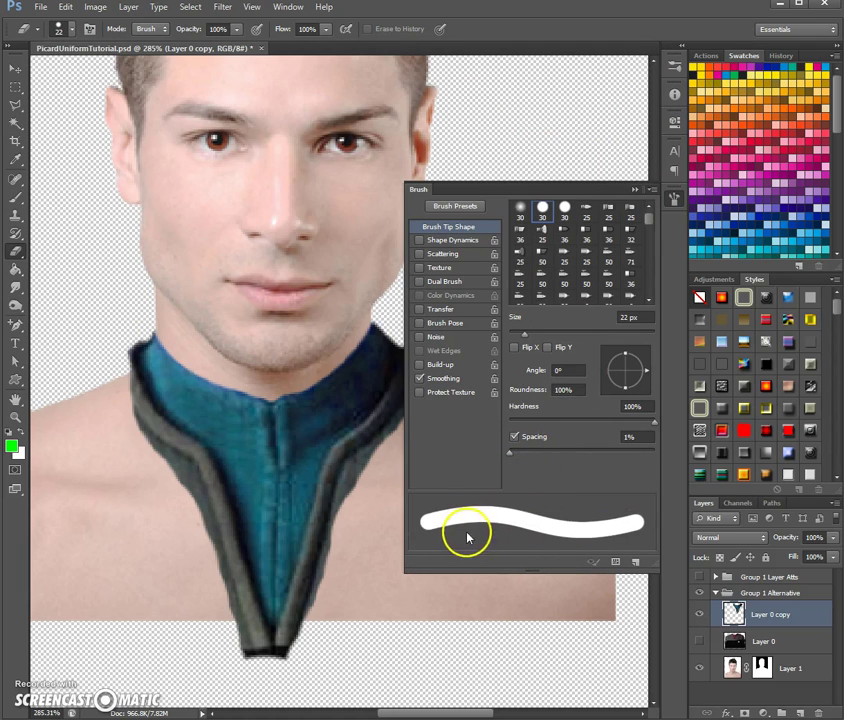
click(634, 190)
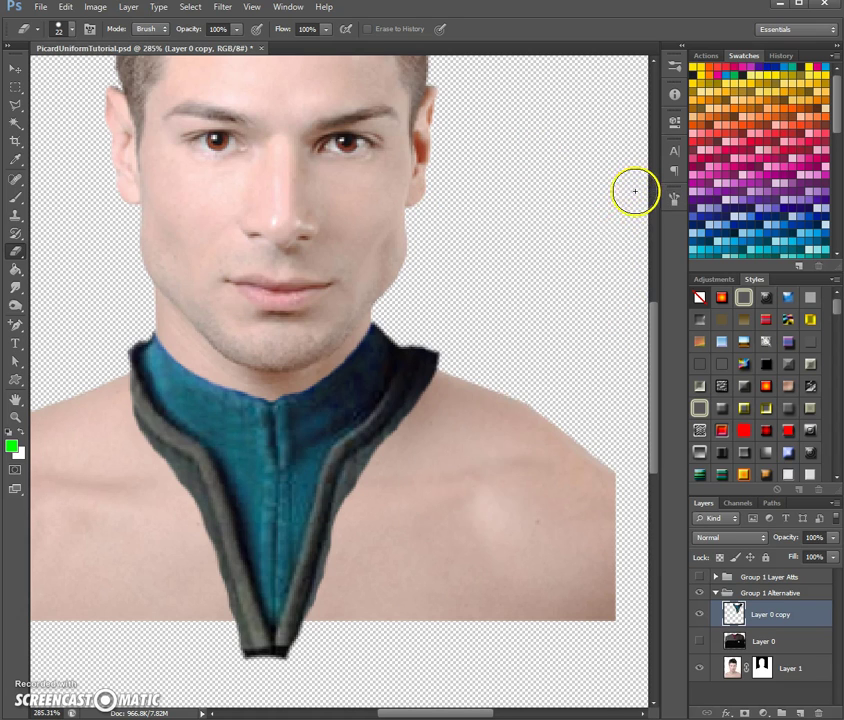
Erase the leftover grey jacket edging from both sides of the teal collar on the copy layer
scroll(420, 492, up, 5)
mouse_move(439, 334)
mouse_down()
mouse_move(427, 264)
mouse_move(414, 328)
mouse_move(393, 371)
mouse_move(341, 428)
mouse_move(311, 445)
mouse_move(285, 530)
mouse_move(286, 498)
mouse_move(269, 480)
mouse_move(270, 548)
mouse_move(259, 555)
mouse_move(234, 639)
mouse_move(215, 669)
mouse_move(224, 684)
mouse_move(153, 688)
mouse_move(128, 639)
mouse_move(38, 365)
mouse_up()
scroll(269, 495, down, 3)
scroll(400, 712, left, 3)
mouse_move(200, 410)
mouse_down()
mouse_move(214, 360)
mouse_move(163, 313)
mouse_move(127, 220)
mouse_up()
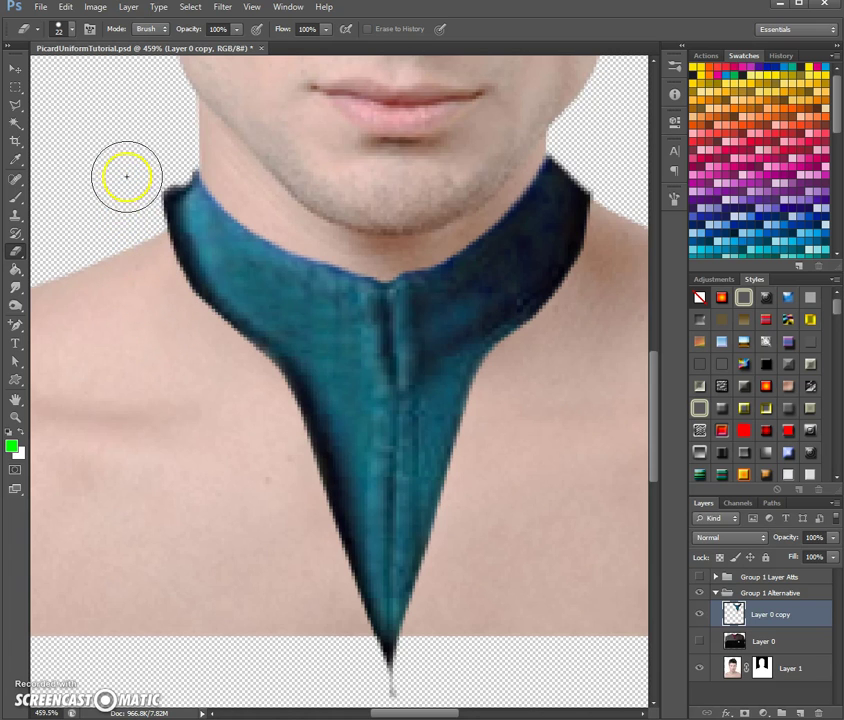
scroll(474, 463, down, 3)
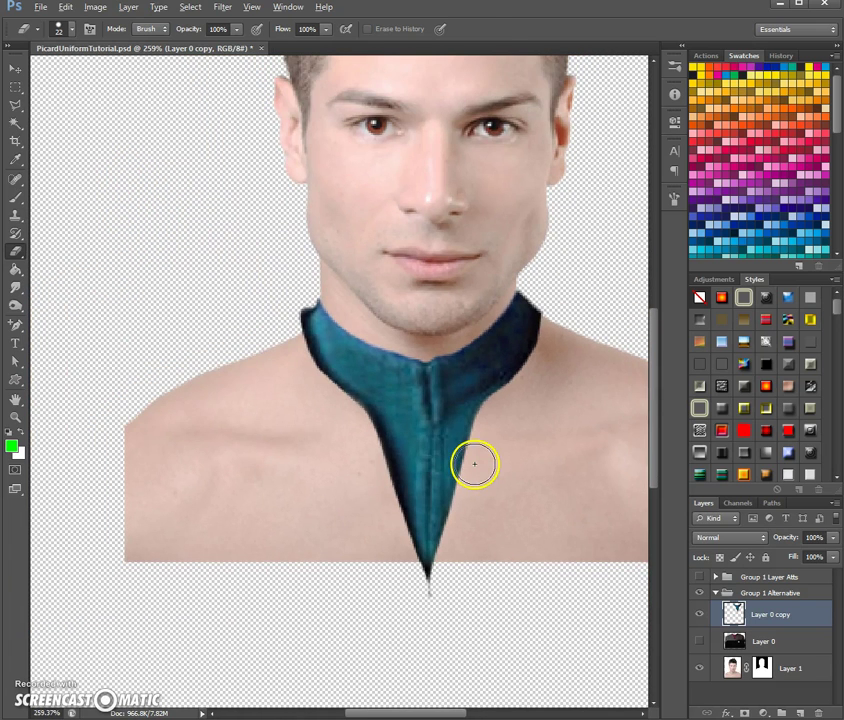
Show the uniform on Layer 0 again and make Layer 0 the active layer
click(700, 641)
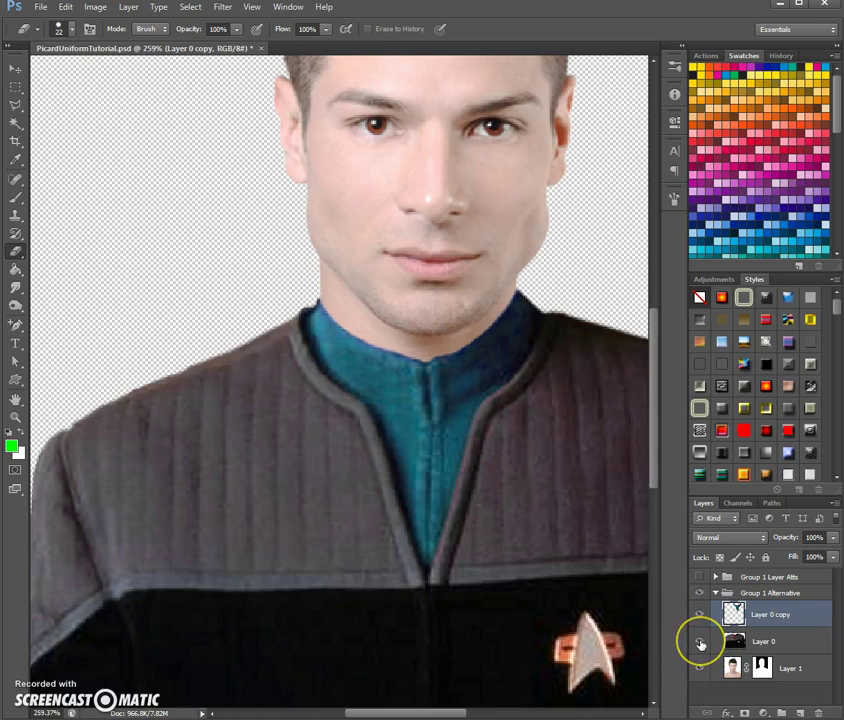
scroll(518, 590, down, 2)
scroll(526, 590, up, 3)
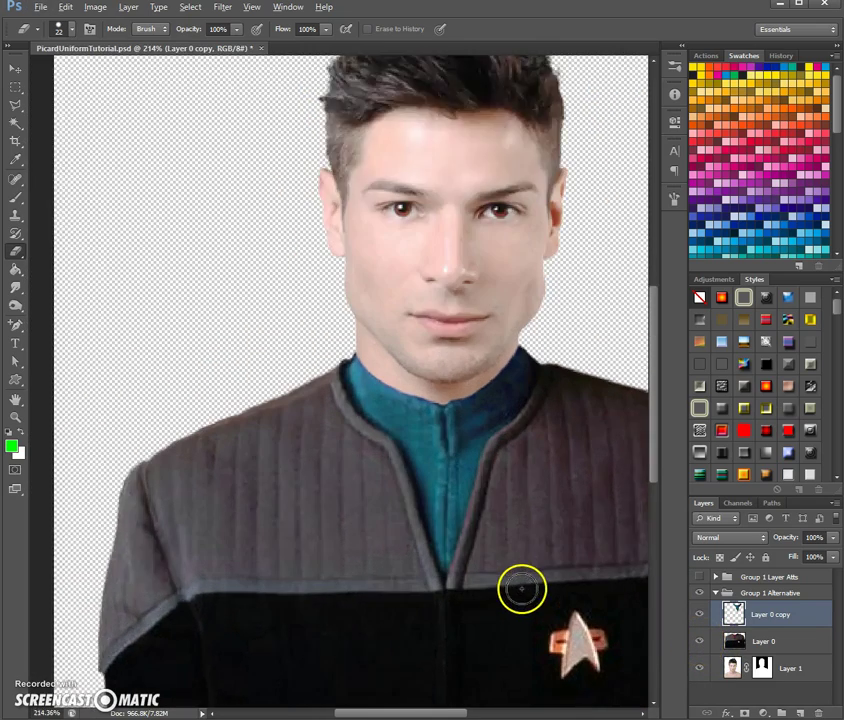
scroll(538, 491, up, 1)
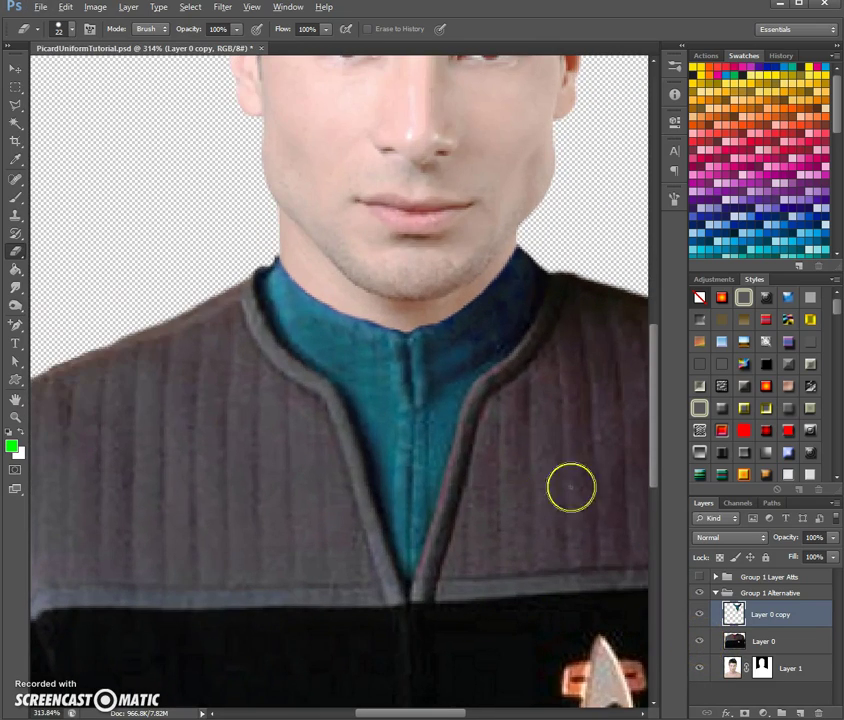
click(735, 641)
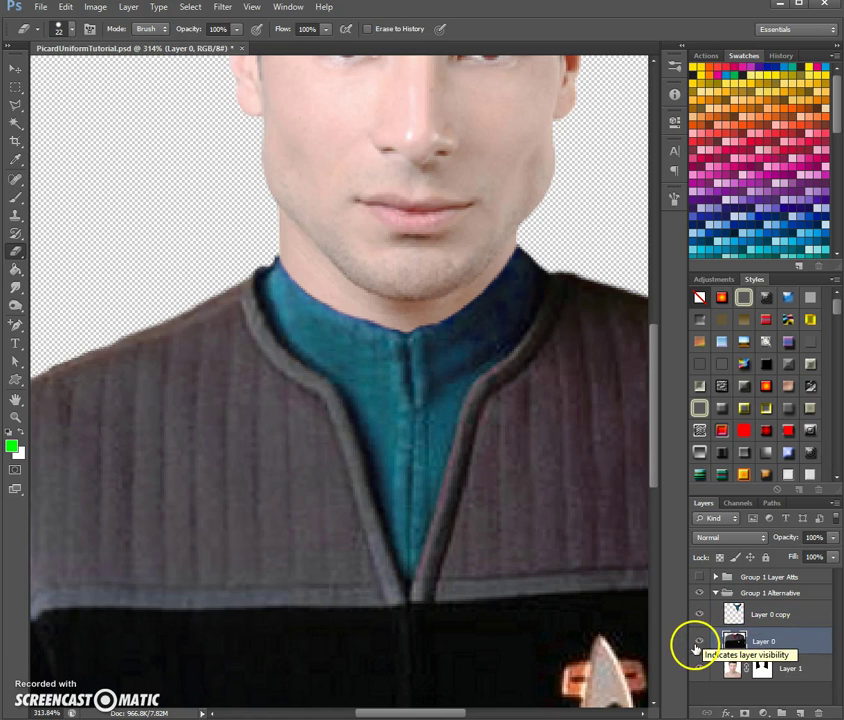
Toggle Layer 0's visibility to compare, then erase its collar edge just under the neck
click(698, 646)
click(698, 646)
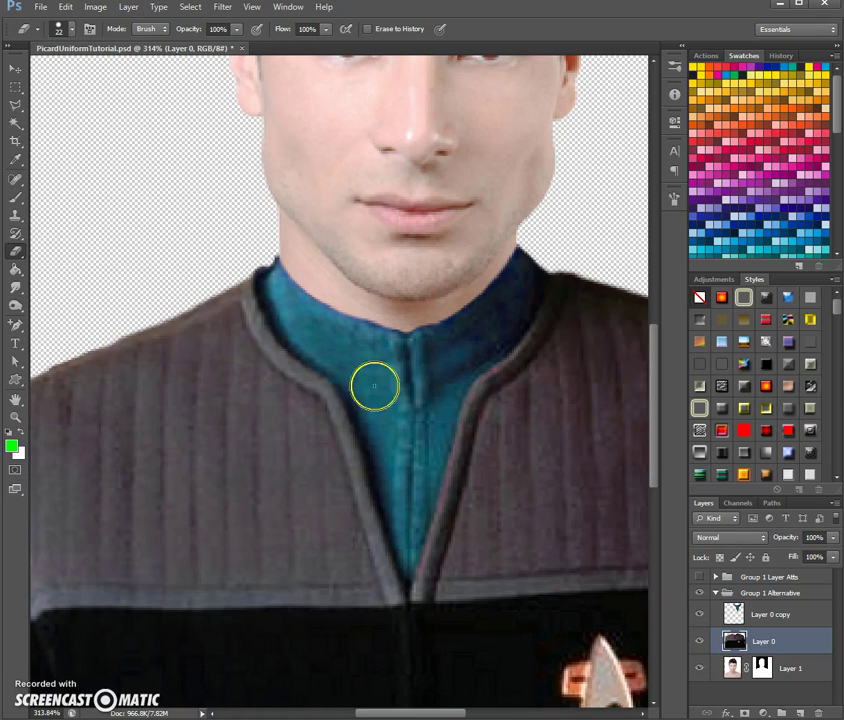
click(698, 643)
click(699, 643)
click(699, 643)
click(699, 643)
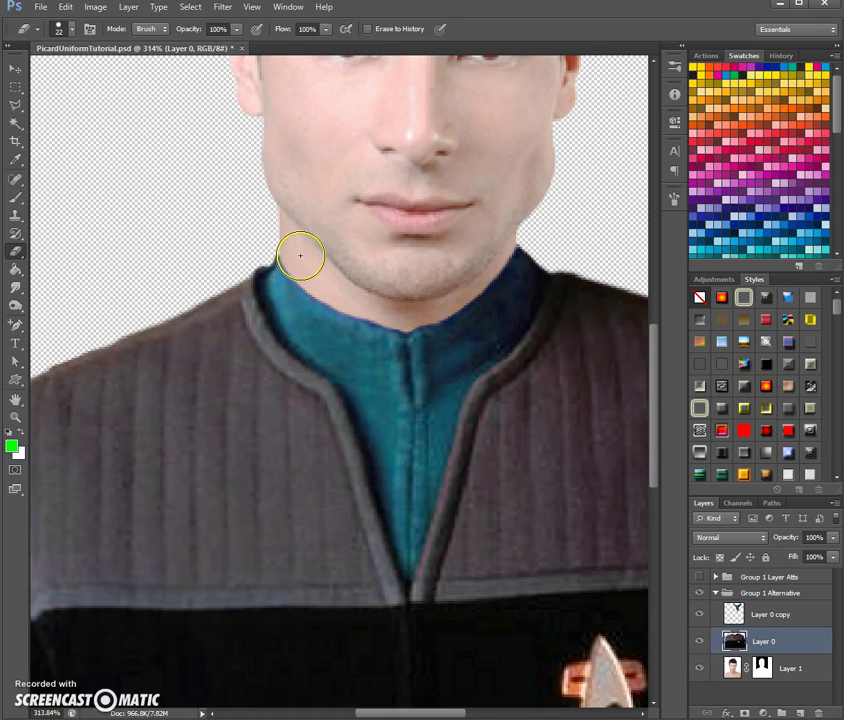
mouse_move(327, 300)
mouse_down()
mouse_move(402, 327)
mouse_move(430, 319)
mouse_move(508, 247)
mouse_up()
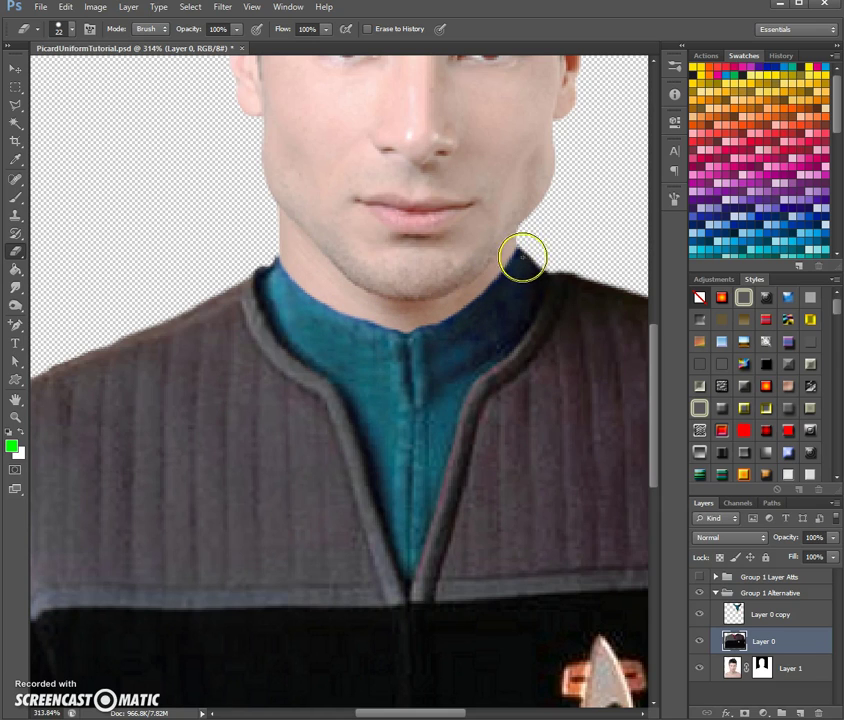
scroll(528, 564, down, 5)
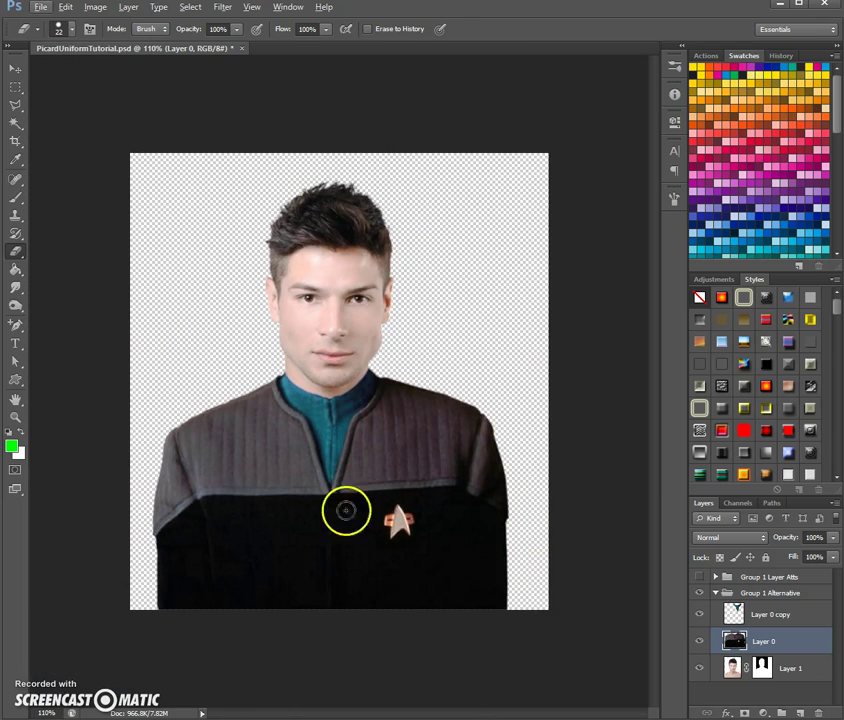
key(ctrl+plus)
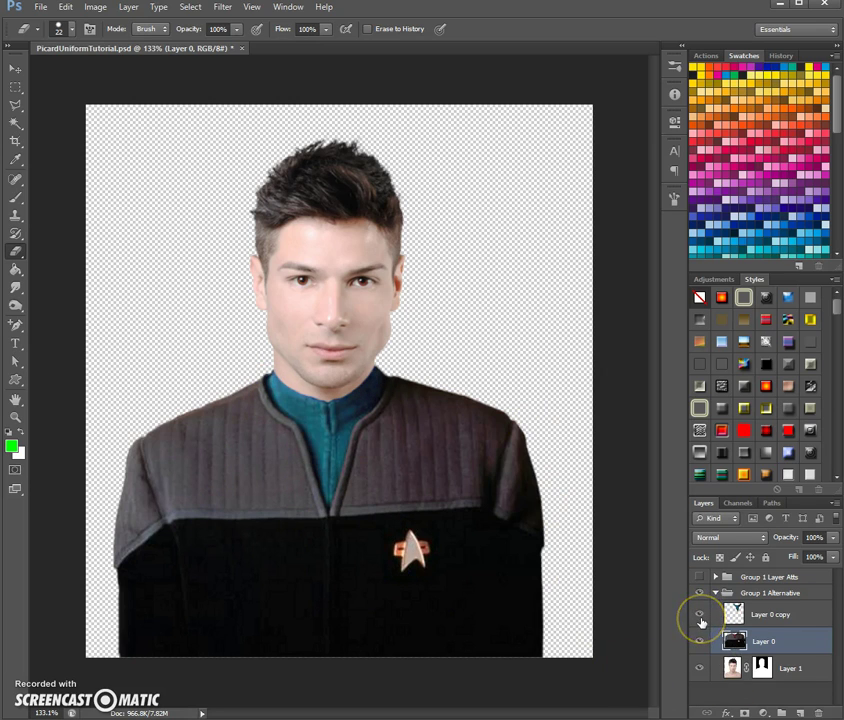
click(765, 617)
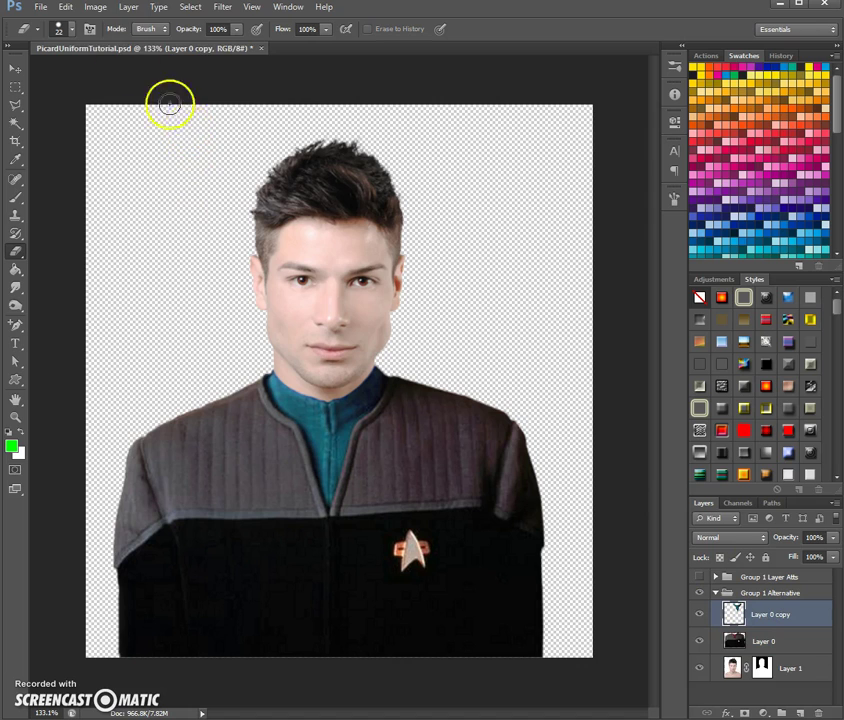
click(95, 7)
mouse_move(165, 42)
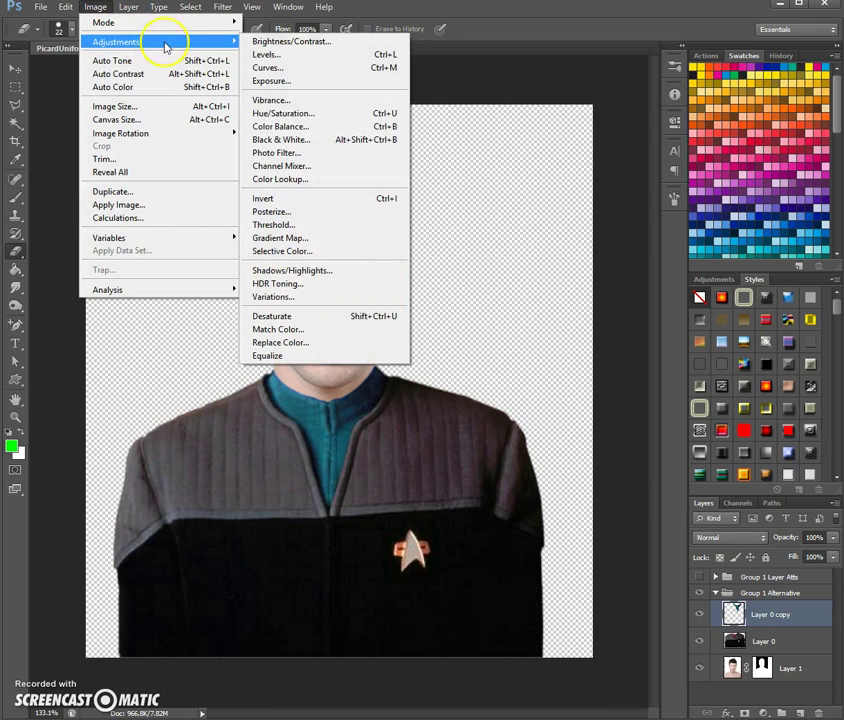
click(345, 114)
drag(575, 131, 510, 131)
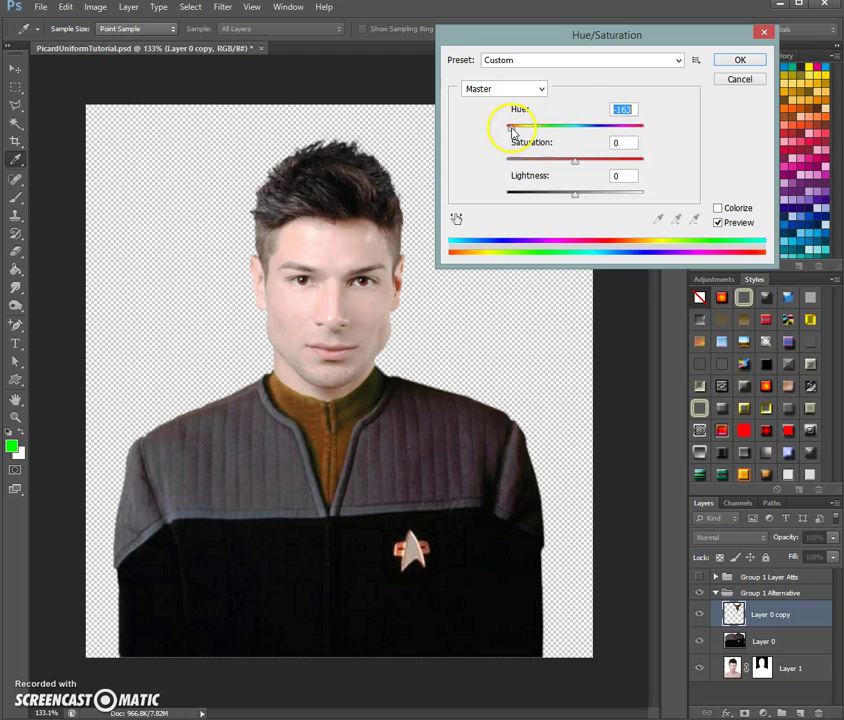
click(735, 81)
key(e)
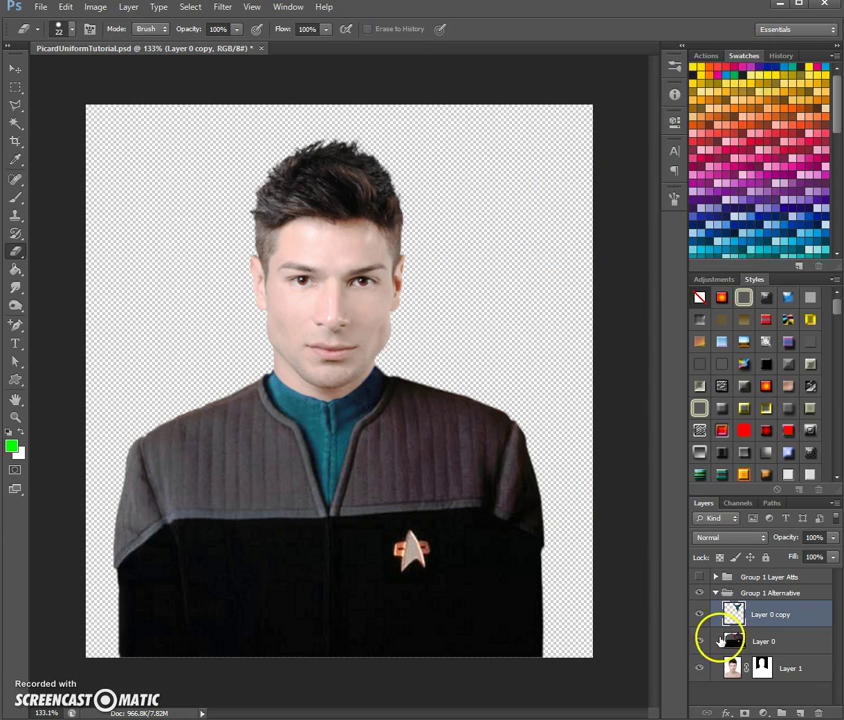